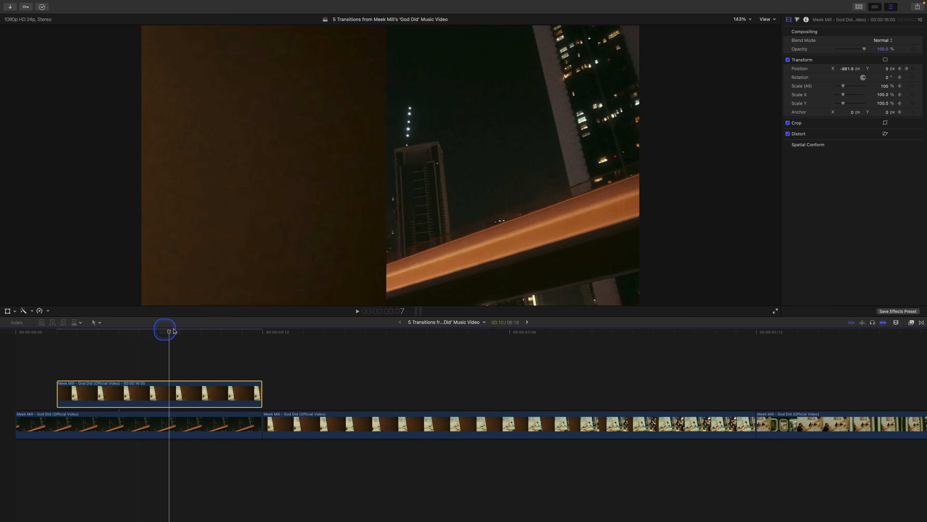
Convert the overlaid door freeze frame into a compound clip named NEW DOOR
key("alt+g")
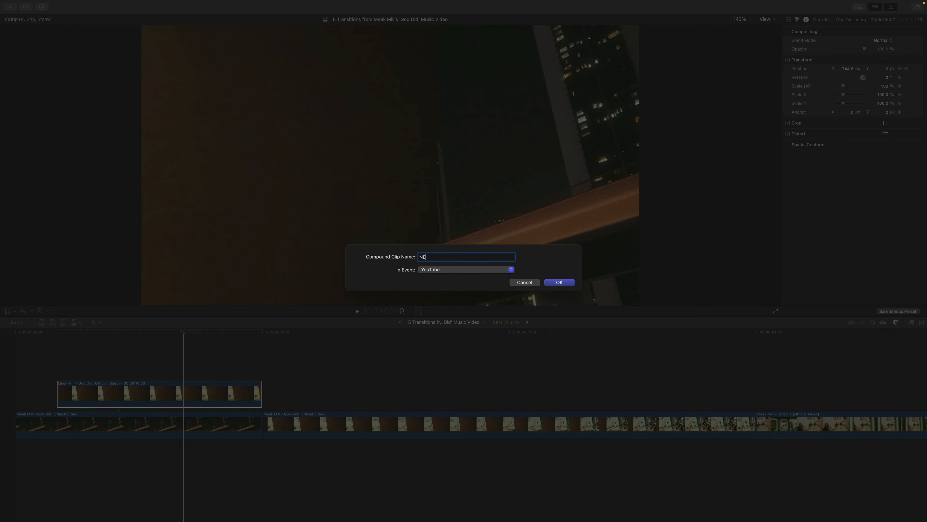
type("NEW DOOR")
key("Return")
Apply the Directional blur effect to the NEW DOOR compound clip
left_click(912, 323)
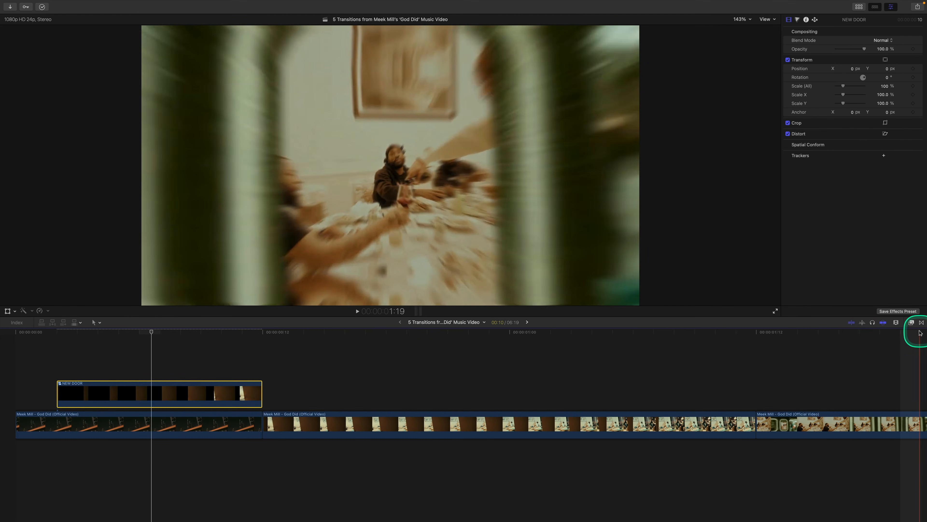
left_click(826, 366)
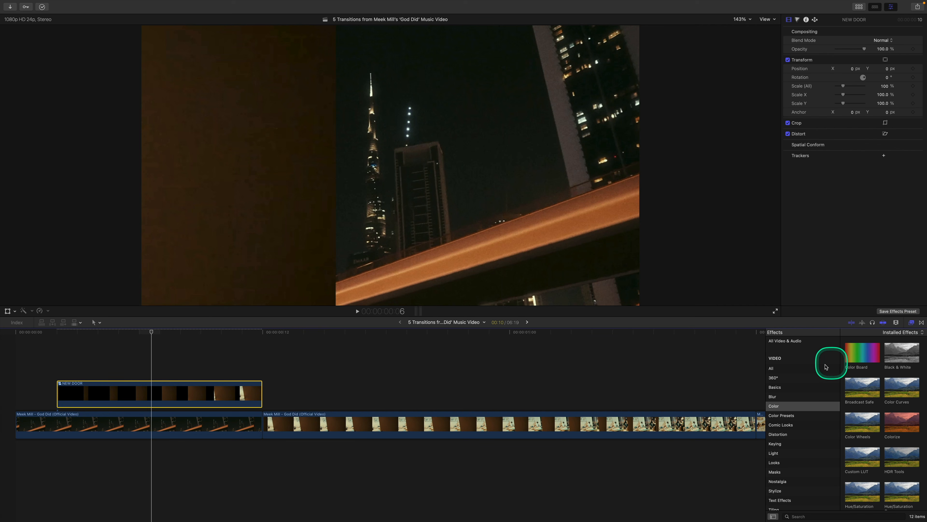
left_click(773, 396)
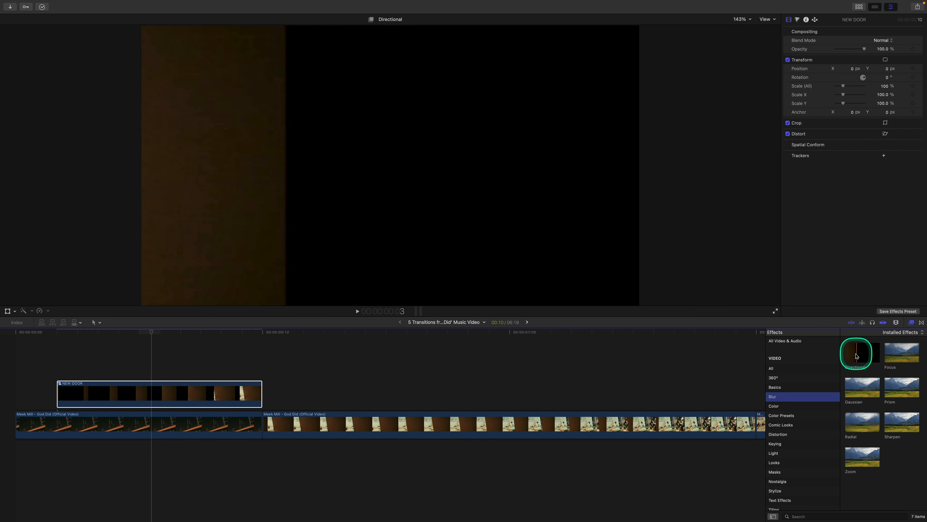
left_click_drag(857, 356, 135, 397)
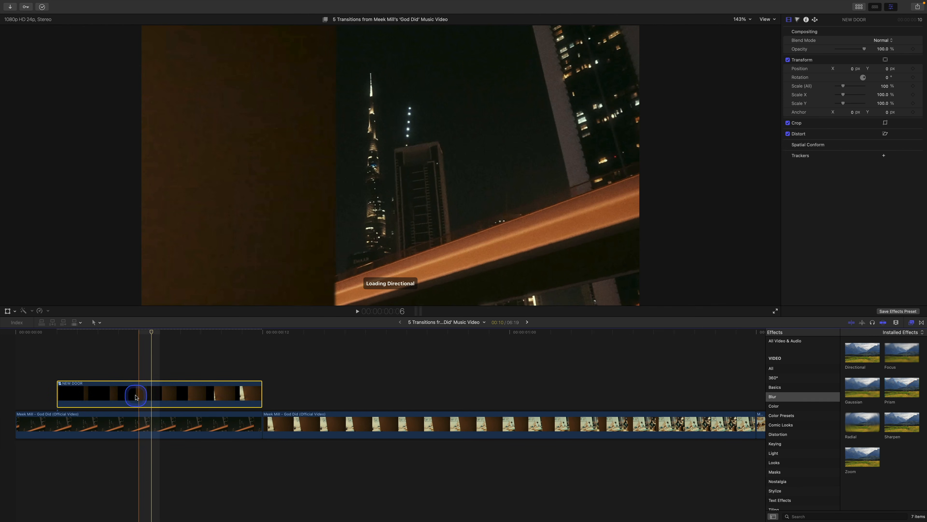
left_click(148, 331)
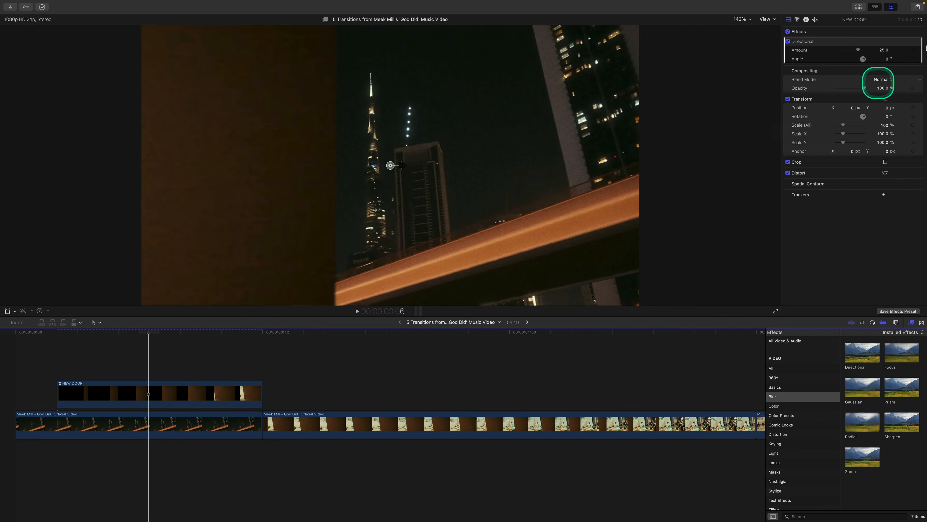
Raise the Directional blur amount on NEW DOOR to about 214 and play back the transition from the start
left_click(885, 51)
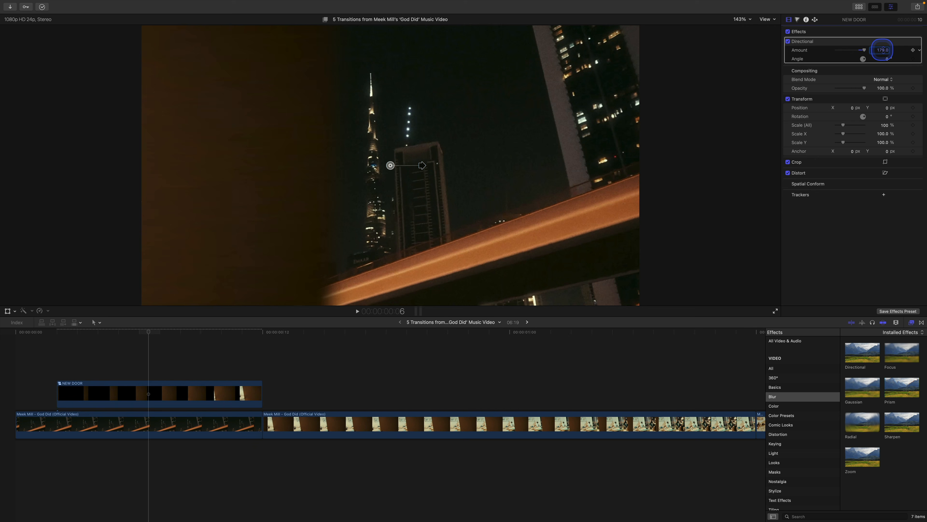
left_click_drag(883, 50, 883, 50)
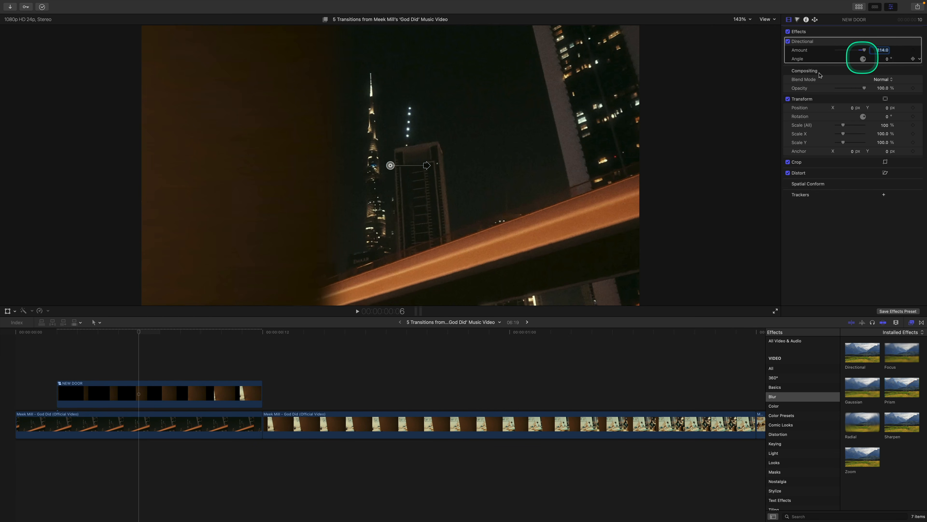
left_click(8, 370)
key("space")
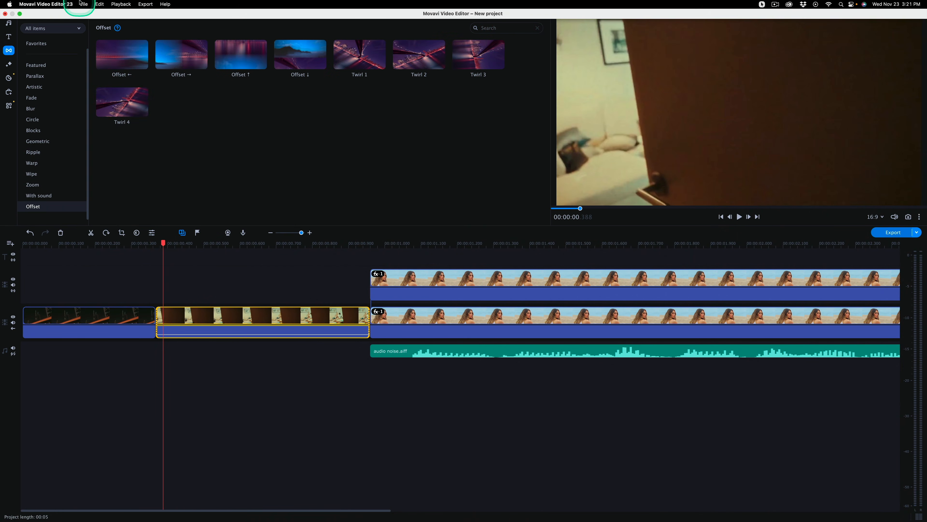
In Movavi Video Editor, insert a freeze frame near the start of the door clip and delete the leftover fragment before it
left_click(97, 4)
left_click(118, 106)
left_click(167, 309)
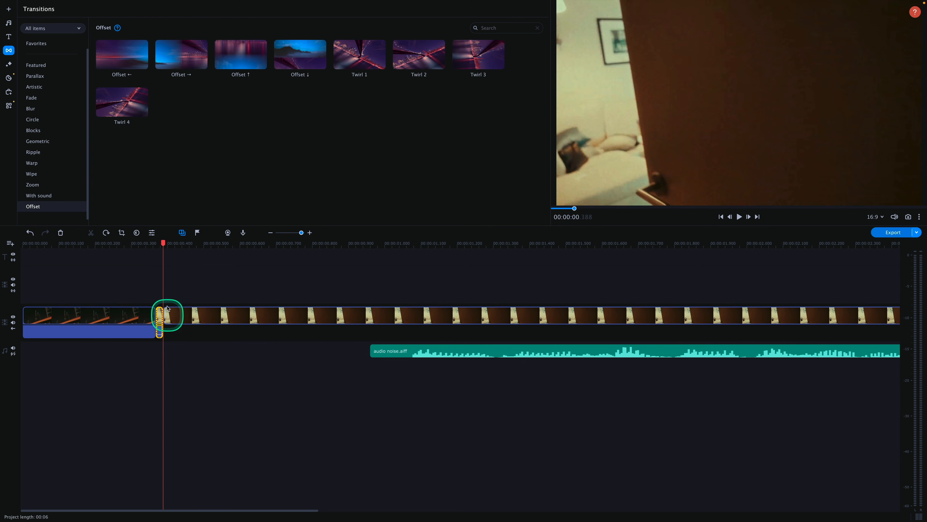
key("Delete")
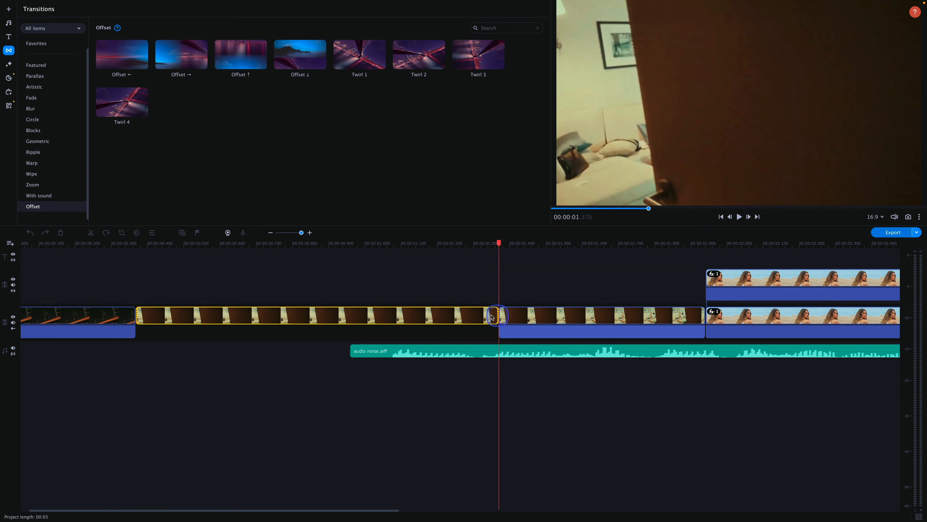
Shorten the door freeze frame and place it on the overlay track above the end of the first clip
left_click_drag(497, 315, 162, 285)
left_click_drag(176, 282, 64, 275)
scroll(102, 295, "left", 2)
Apply the Offset → transition to the overlaid door freeze frame and scrub through the result
left_click_drag(63, 243, 113, 245)
left_click(8, 50)
left_click(33, 206)
left_click(182, 52)
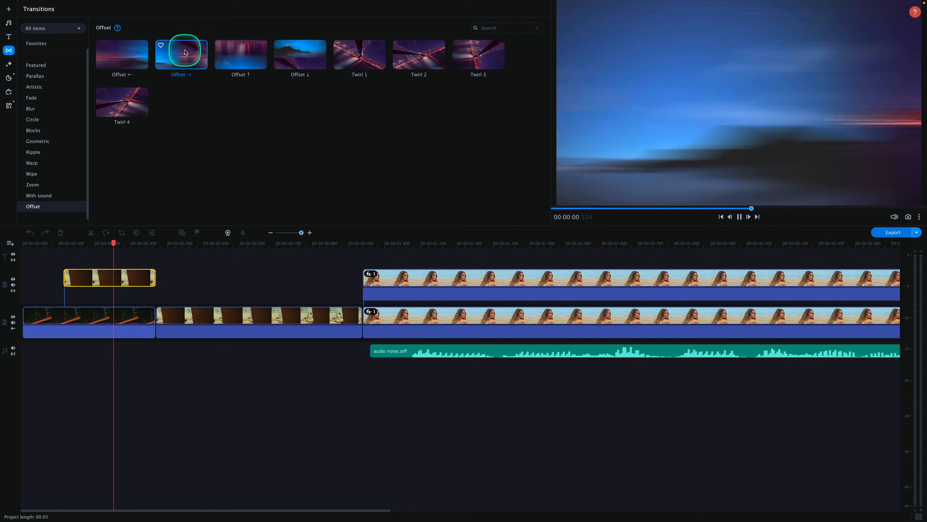
left_click_drag(184, 52, 161, 273)
left_click_drag(156, 241, 40, 247)
Remove the background from the beach clip with the Precise option, and scrub through the door transition
left_click(112, 340)
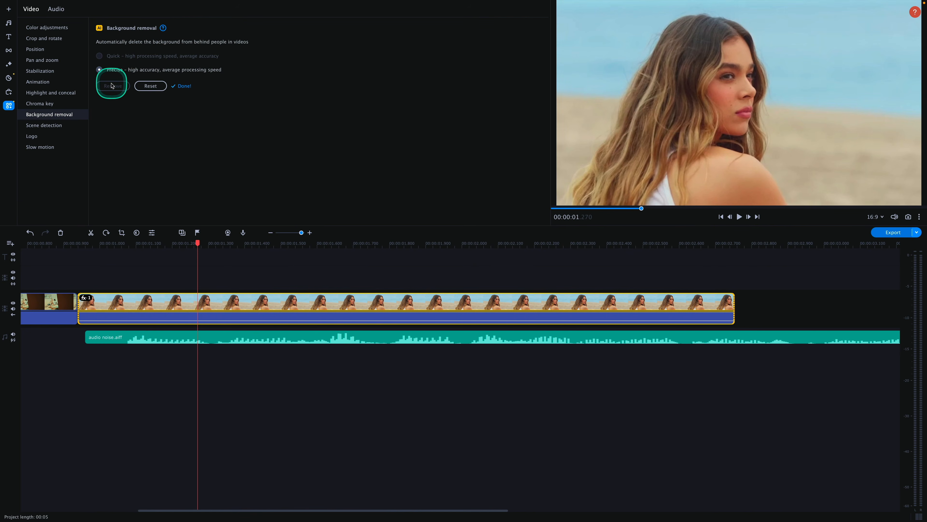
left_click(188, 250)
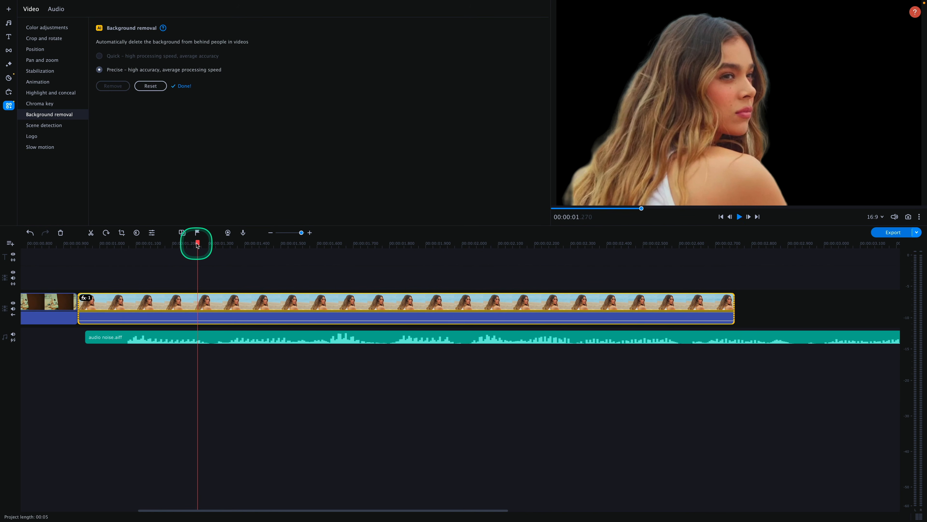
left_click(40, 114)
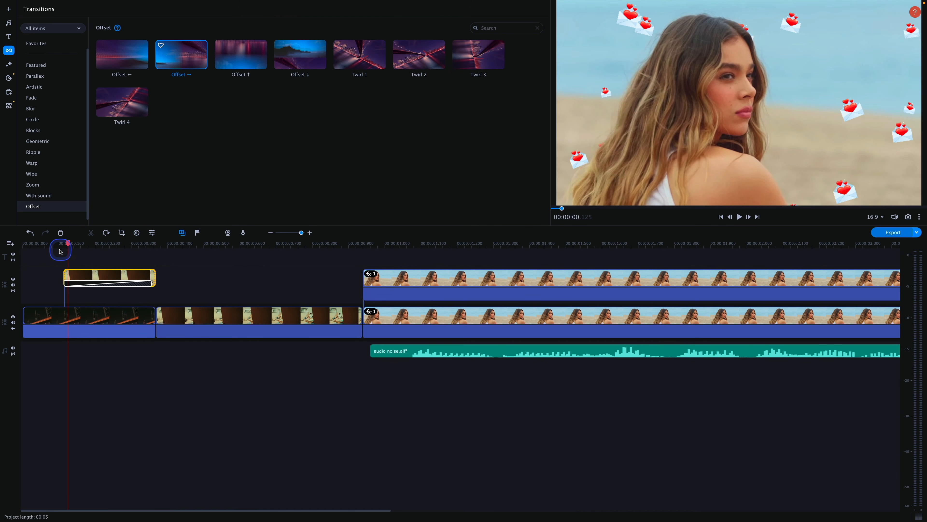
left_click_drag(59, 248, 205, 257)
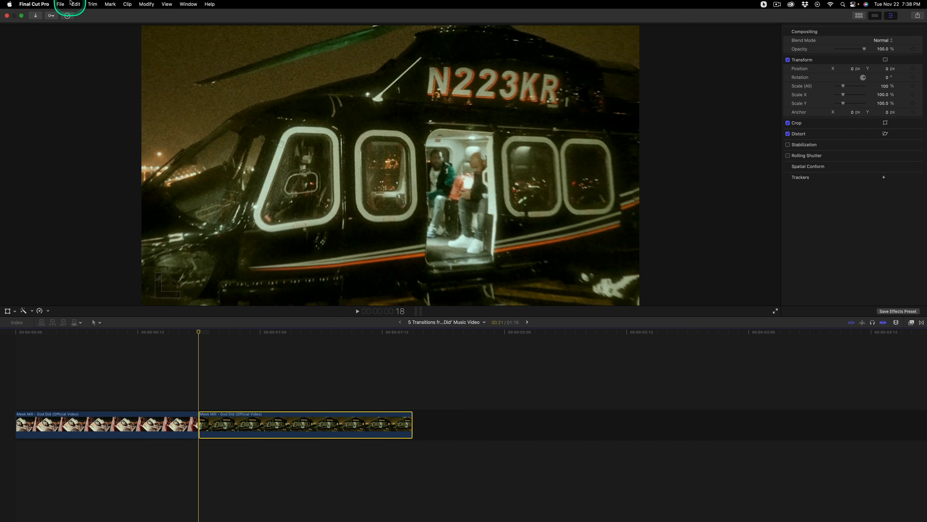
In Final Cut Pro, add a freeze frame at the start of the helicopter clip and shorten it
left_click(76, 4)
left_click(104, 315)
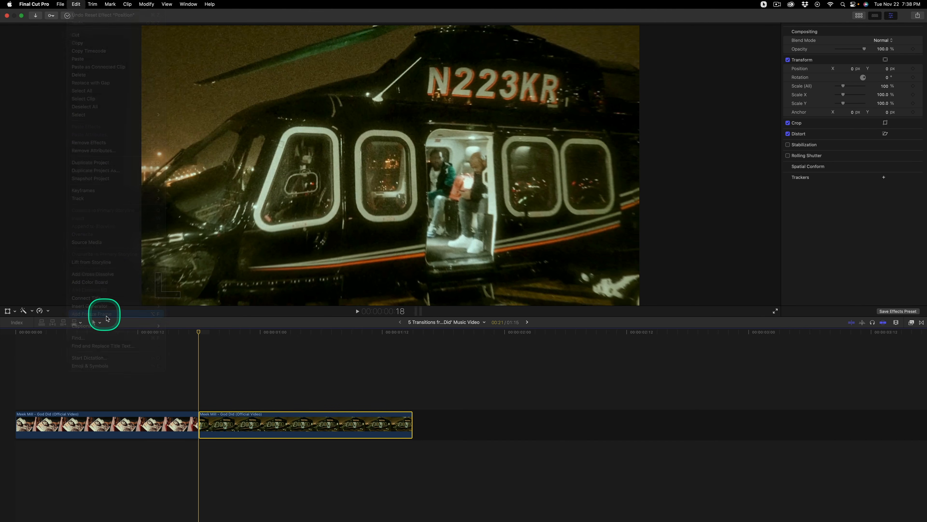
scroll(373, 406, "left", 5)
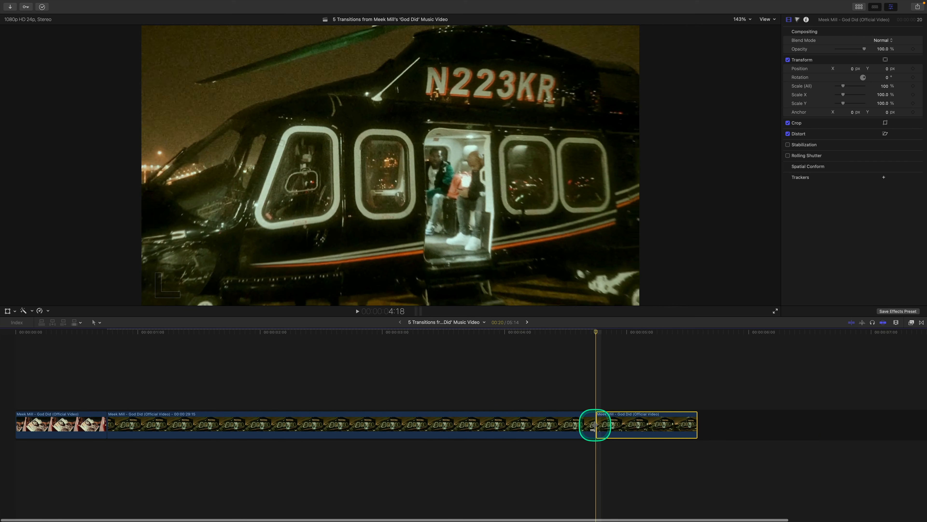
left_click_drag(596, 424, 334, 424)
Connect the helicopter freeze frame above the magazine clip, ending at the cut, and extend its start to a 14-frame duration
left_click_drag(156, 428, 138, 387)
key("shift+z")
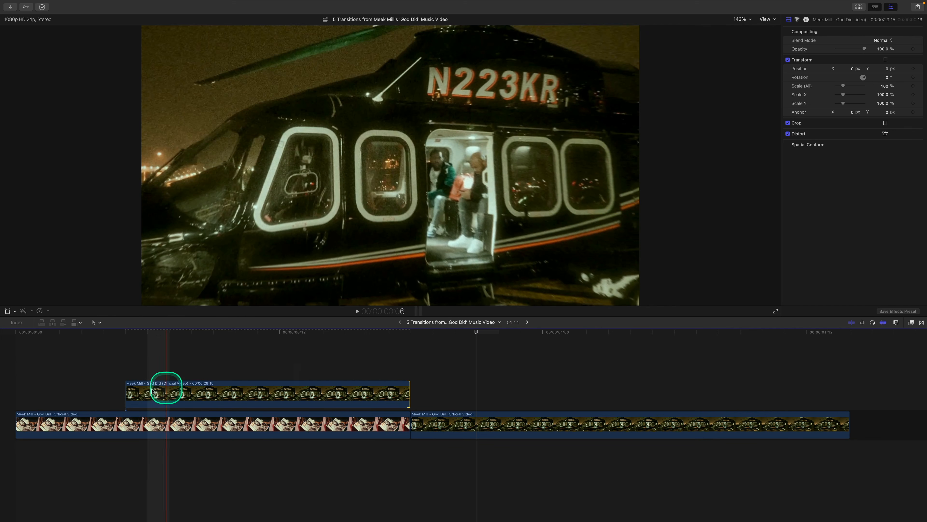
left_click_drag(126, 391, 105, 390)
left_click(288, 397)
left_click(402, 139)
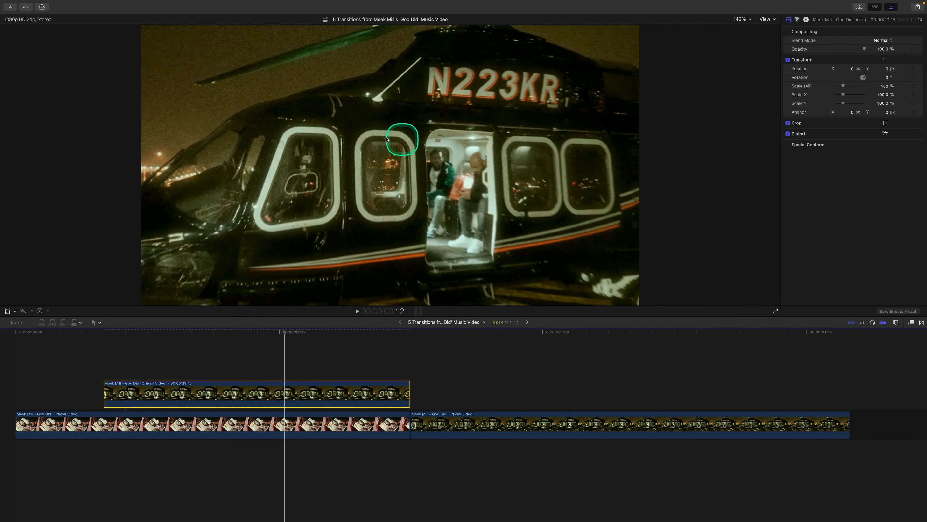
Apply the Draw Mask effect to the connected helicopter freeze frame
left_click(912, 323)
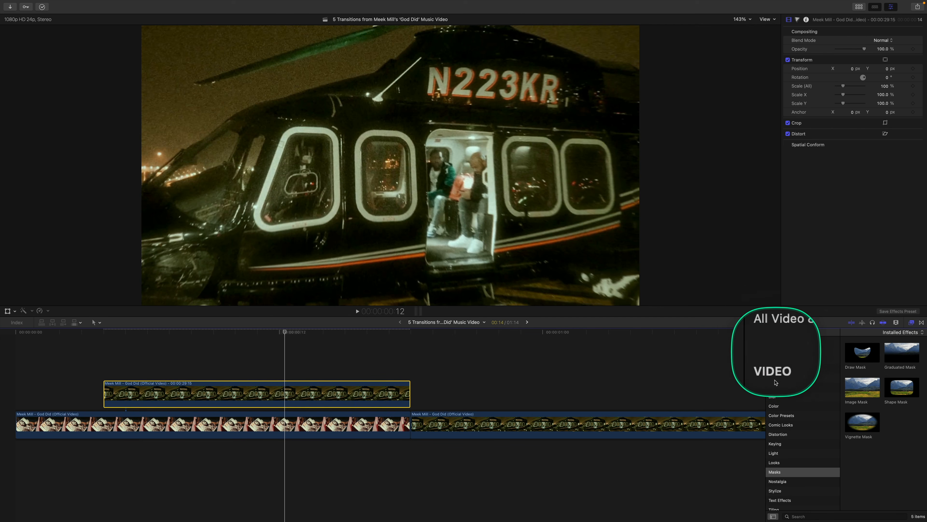
left_click(787, 470)
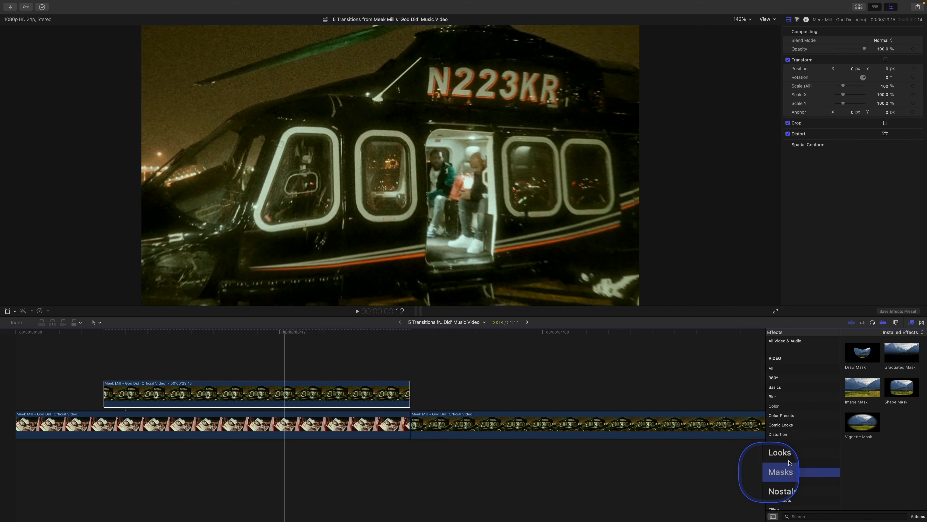
left_click(865, 351)
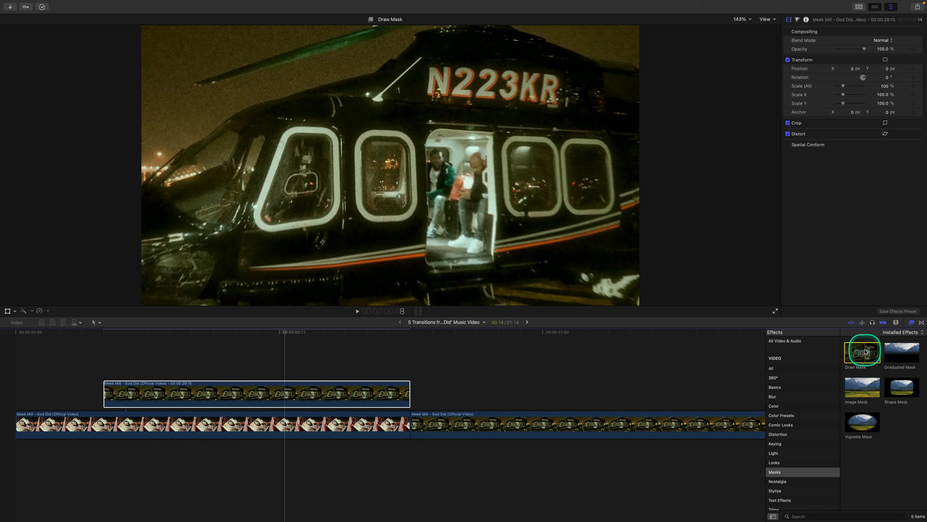
mouse_move(865, 351)
left_mouse_down()
mouse_move(332, 373)
mouse_move(298, 387)
left_mouse_up()
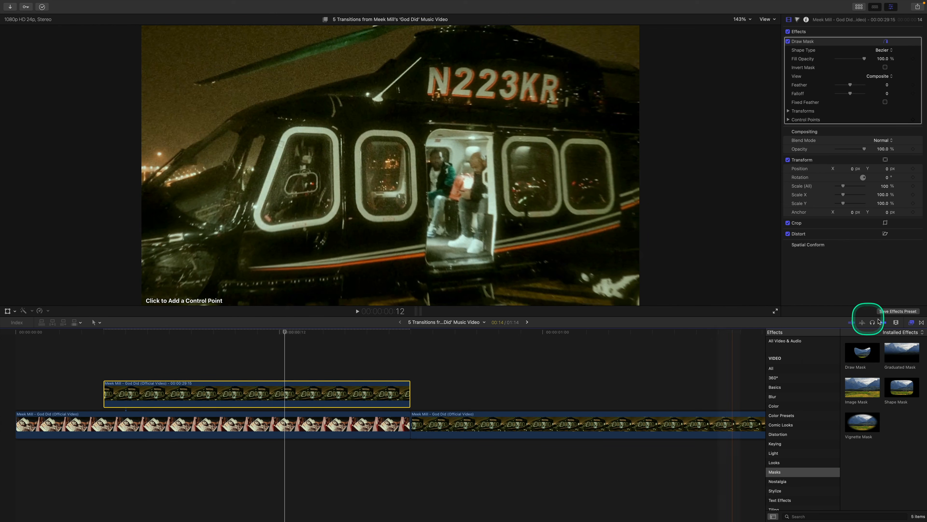
left_click(912, 322)
Draw a closed mask around the inside of the helicopter window just before the open door
left_click(283, 338)
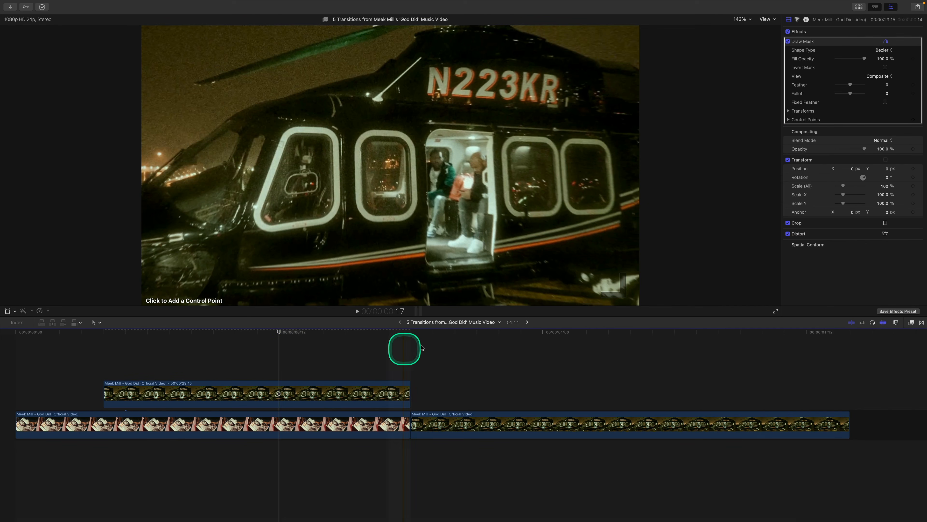
left_click(389, 388)
left_click(822, 43)
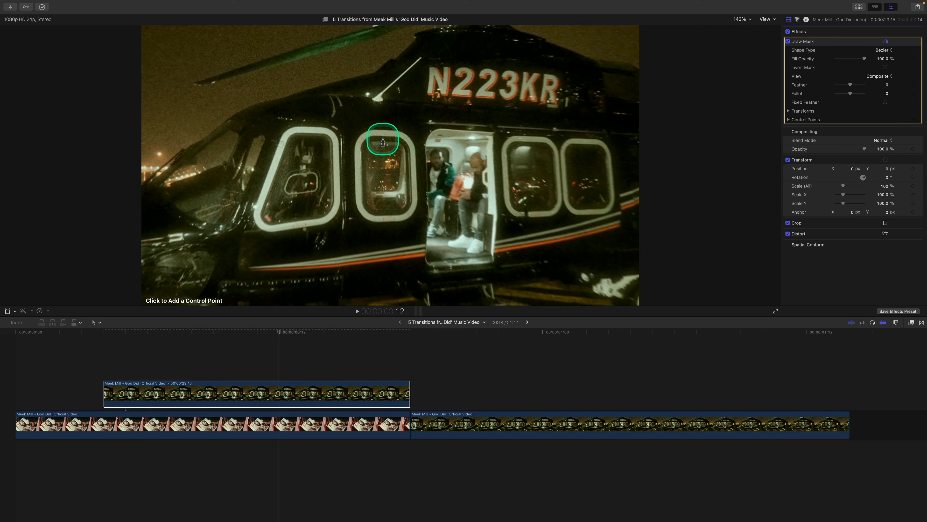
left_click(365, 160)
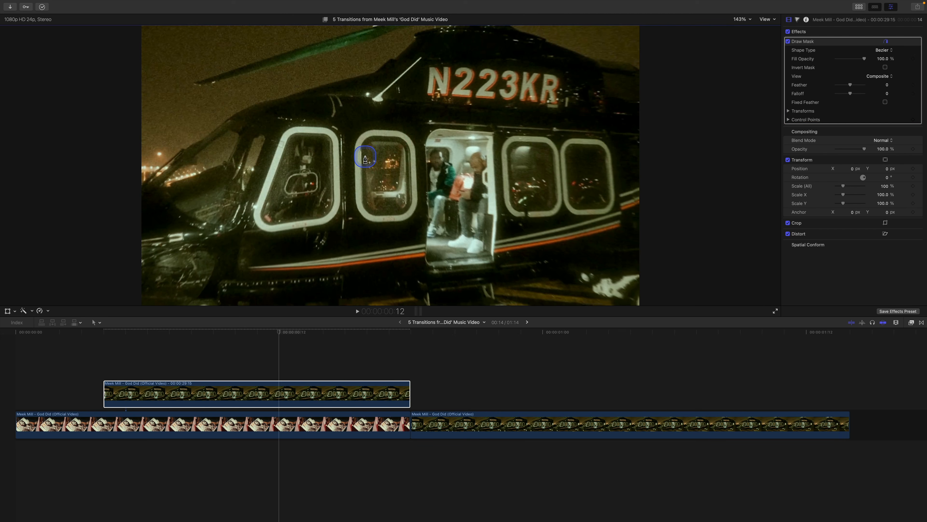
left_click_drag(366, 165, 378, 142)
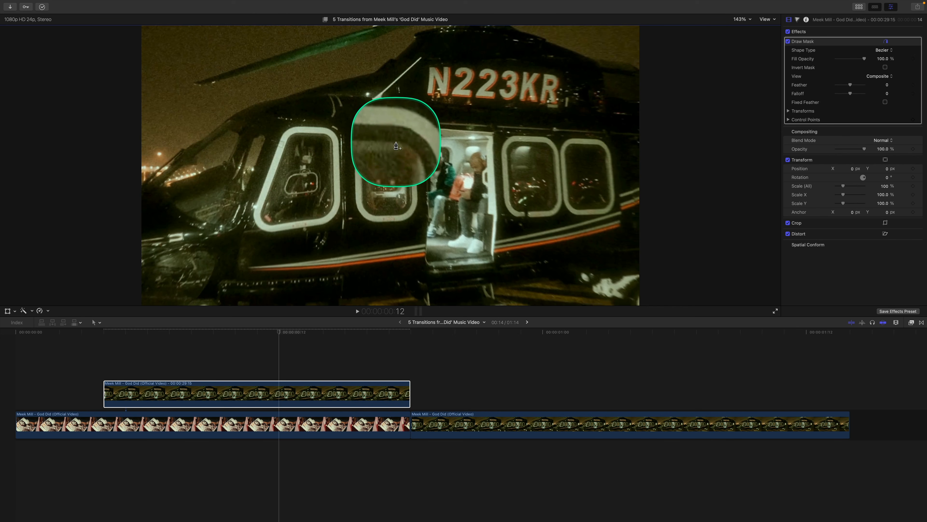
left_click(396, 142)
left_click(366, 160)
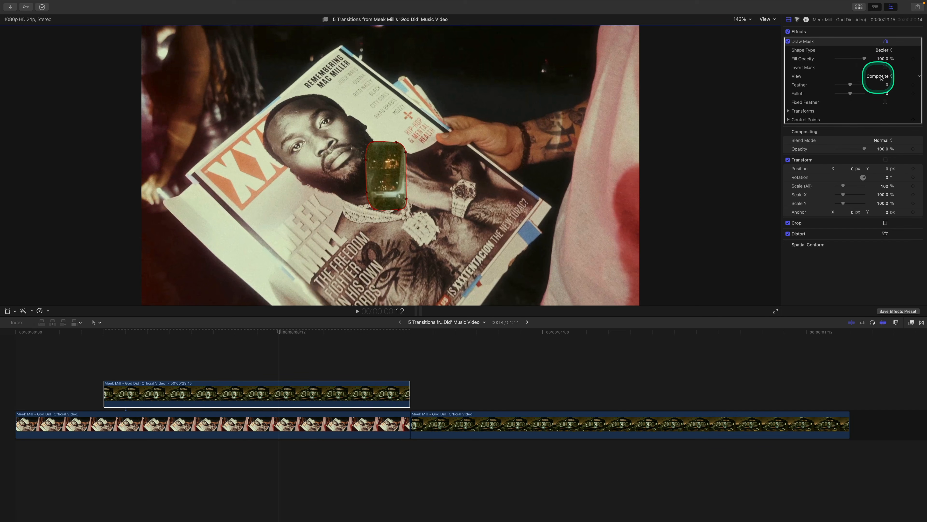
Invert the window mask and slightly feather its edge
left_click(885, 67)
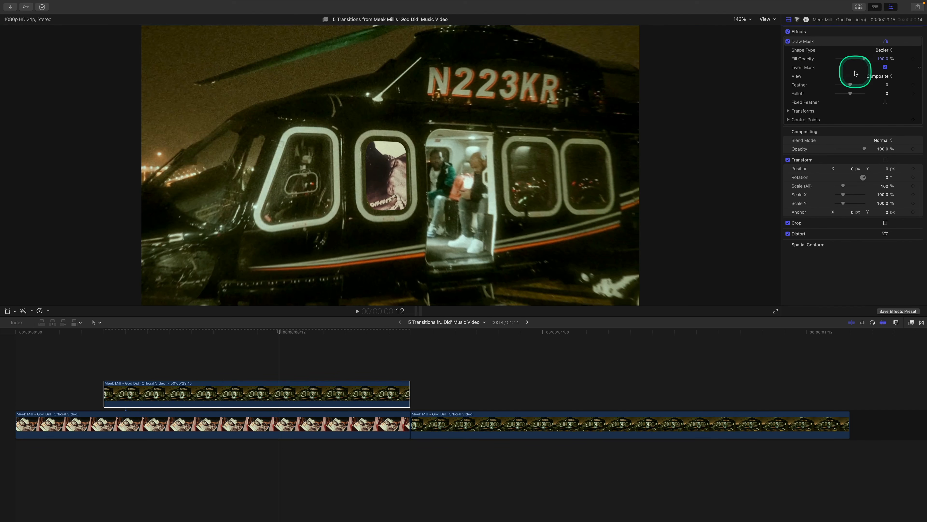
left_click_drag(851, 86, 853, 86)
left_click(485, 97)
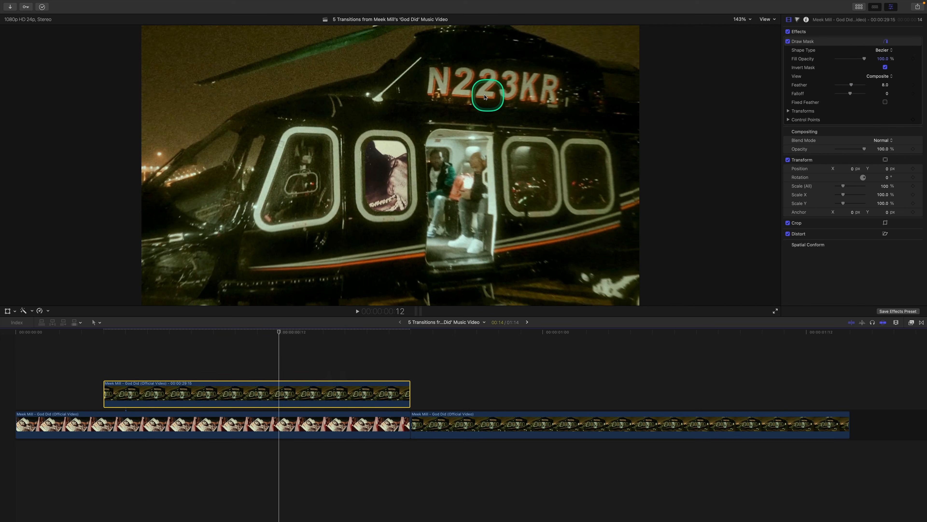
Duplicate the masked freeze frame directly above itself, and toggle the lower copy off and on to compare
left_click(241, 384)
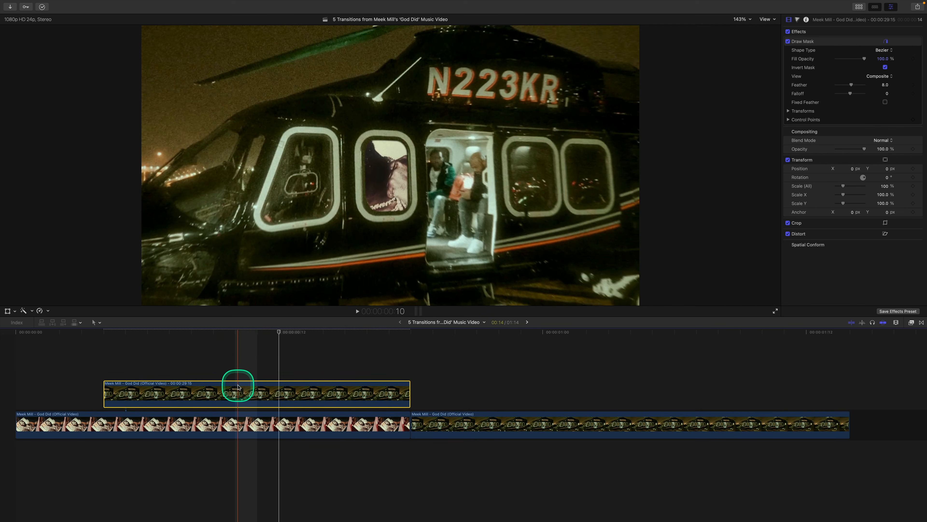
left_click_drag(239, 386, 232, 361)
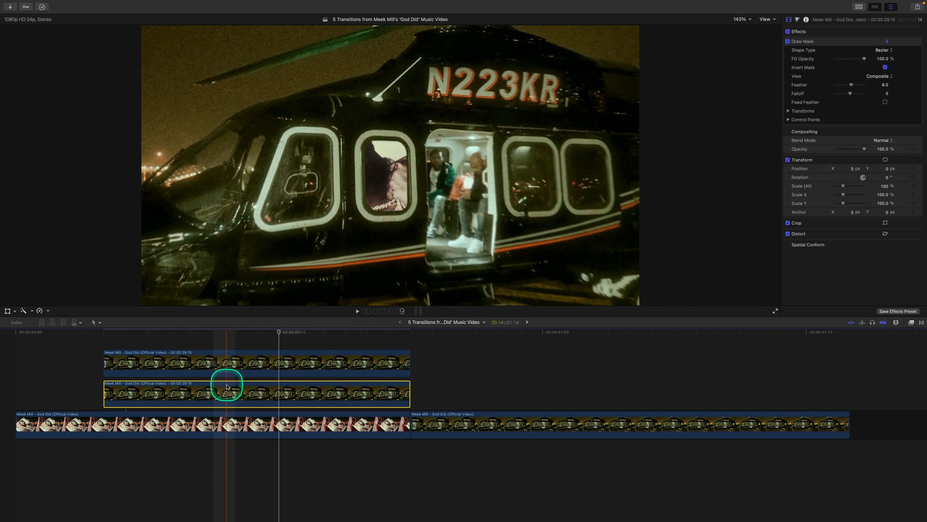
key("v")
key("v")
key("v")
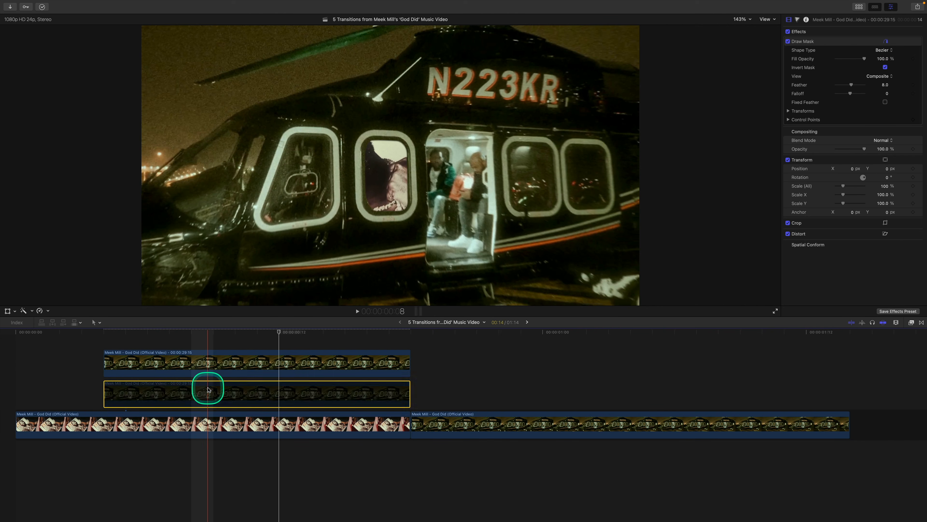
key("v")
Turn off mask inversion on the lower freeze frame copy and raise its feather to about 38
left_click_drag(222, 331, 174, 332)
mouse_move(852, 84)
left_mouse_down()
mouse_move(830, 86)
mouse_move(854, 86)
left_mouse_up()
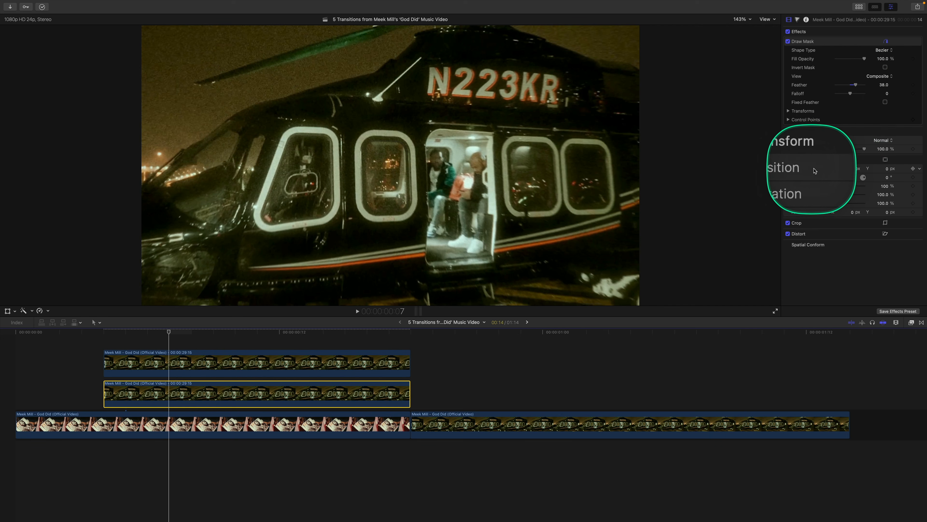
Keyframe the transform at the lower freeze frame copy's first frame and shift its Y position upward there
left_click_drag(887, 170, 887, 168)
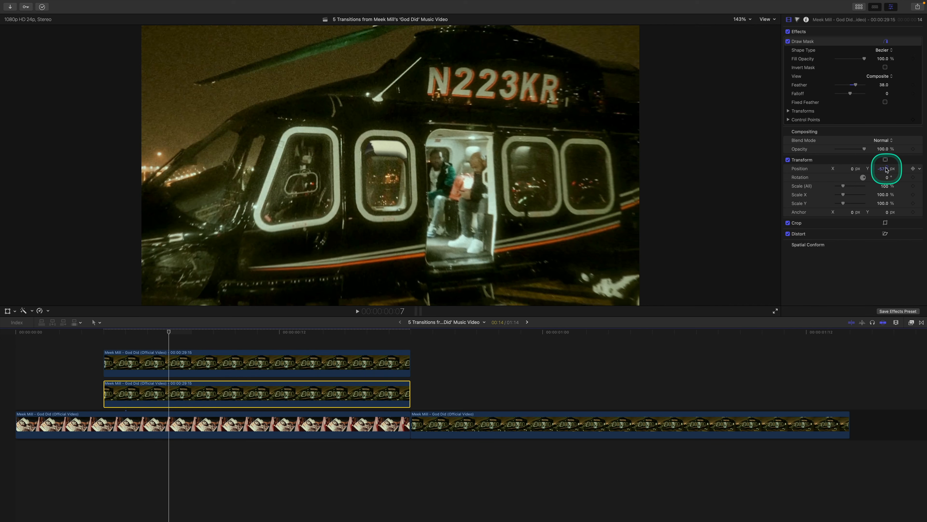
left_click(105, 330)
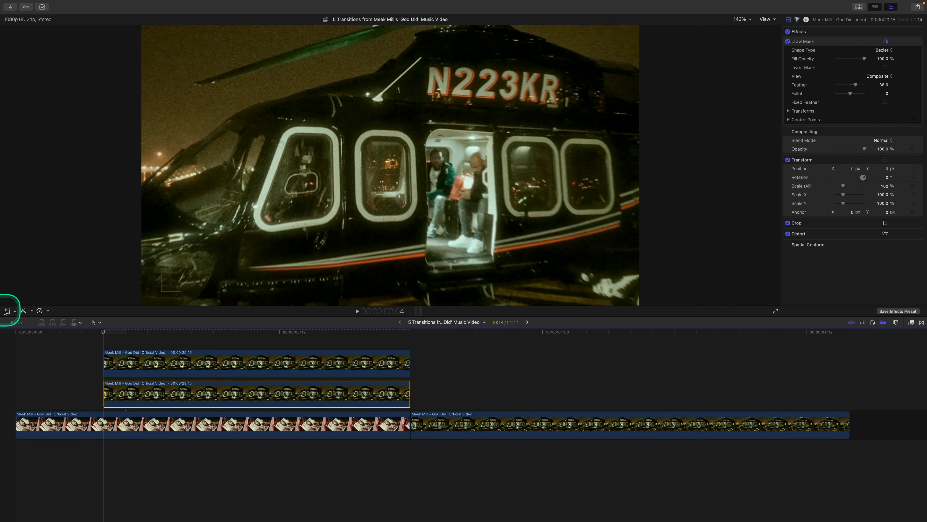
left_click(8, 312)
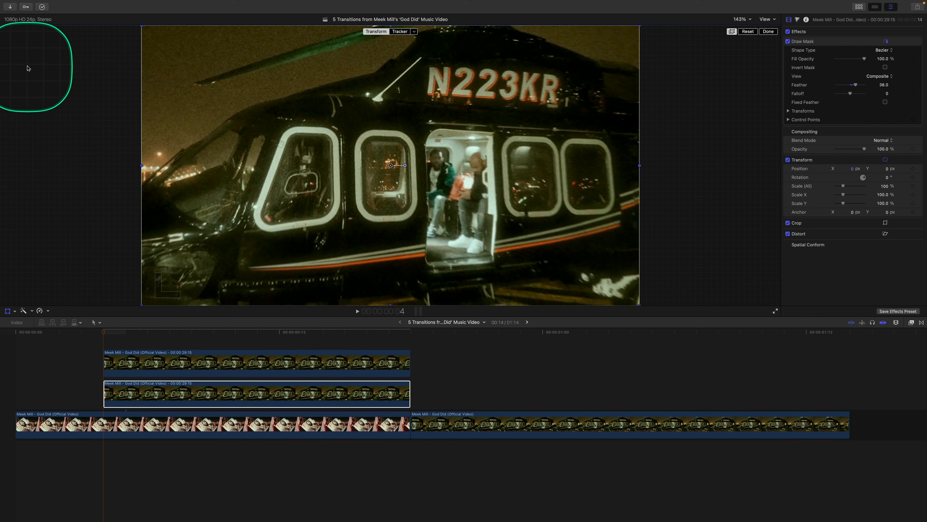
left_click(18, 31)
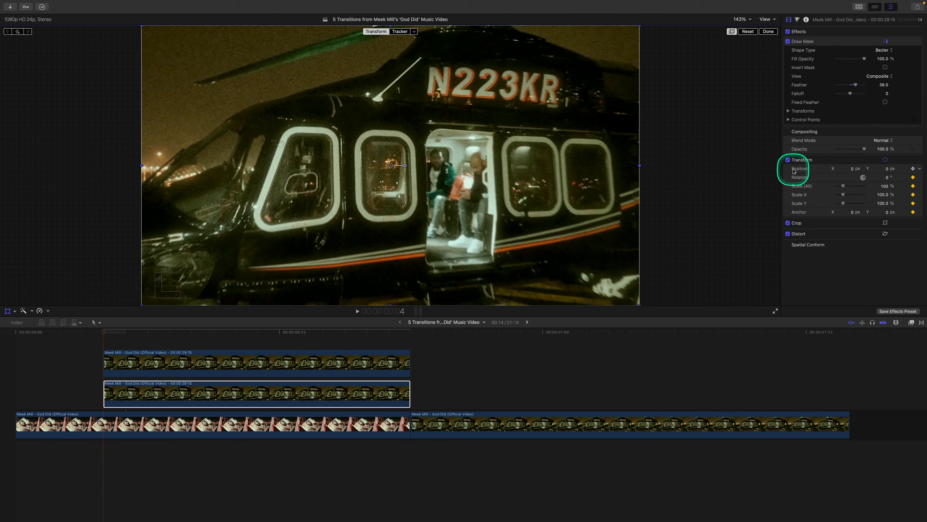
left_click_drag(887, 169, 887, 169)
Set the lower freeze frame copy's Y position to 0 px at its last frame and play back the movement
left_click_drag(104, 332, 410, 332)
left_click(76, 129)
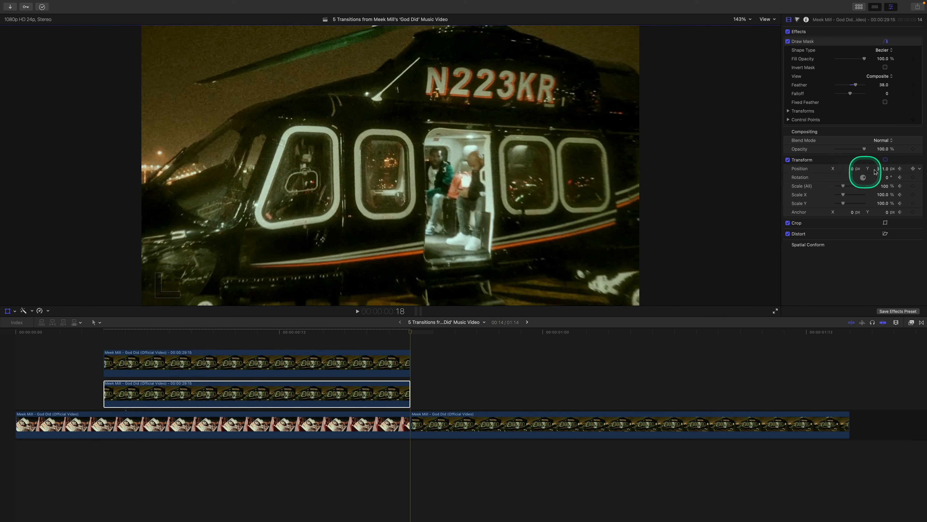
left_click(885, 169)
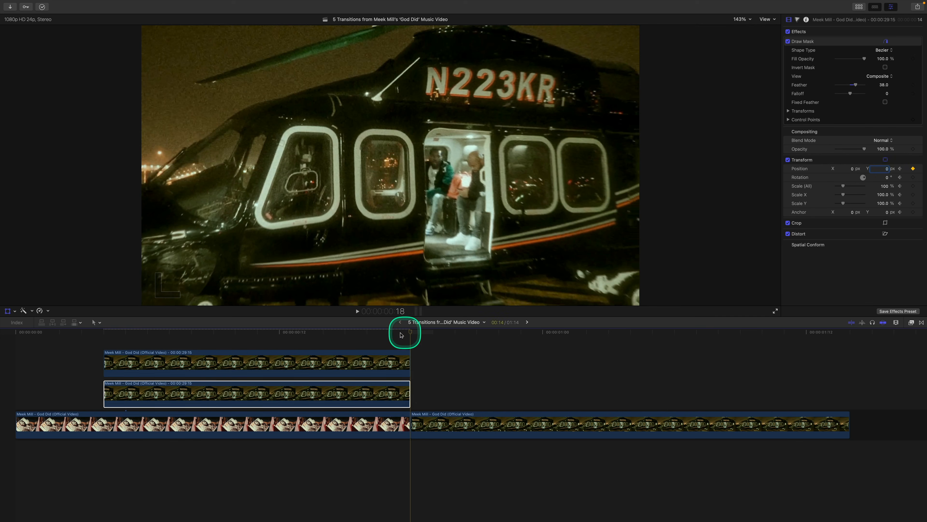
left_click_drag(403, 331, 103, 338)
key("space")
key("space")
Combine both masked freeze frame copies into a compound clip named heli2
left_click_drag(84, 342, 203, 384)
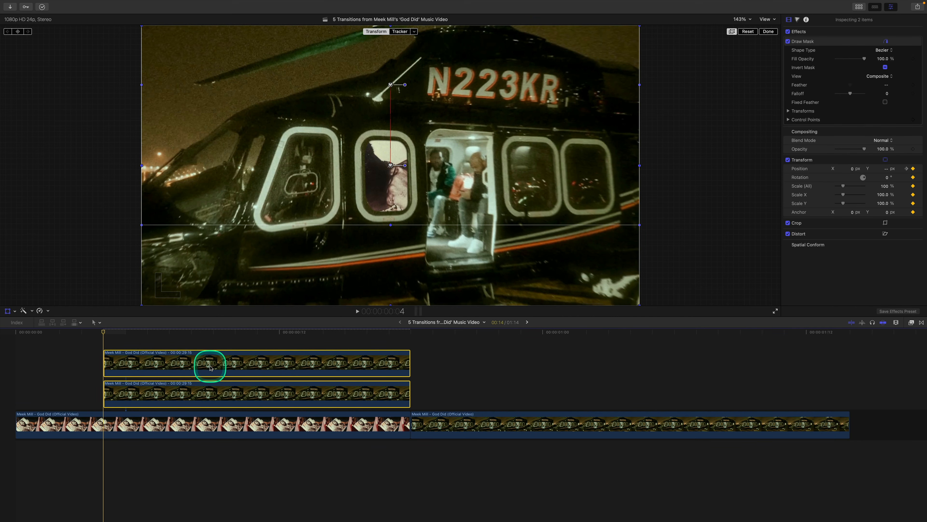
key("alt+g")
type("heli")
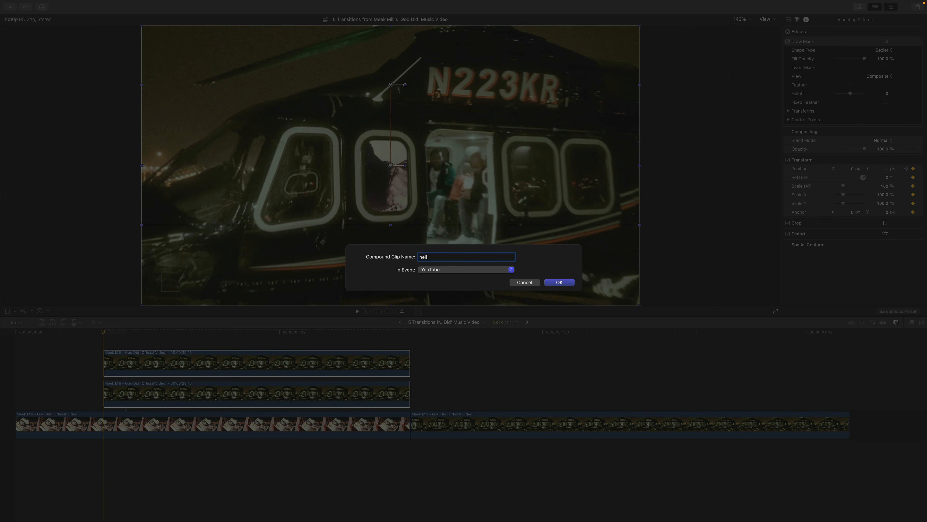
type("2")
key("Return")
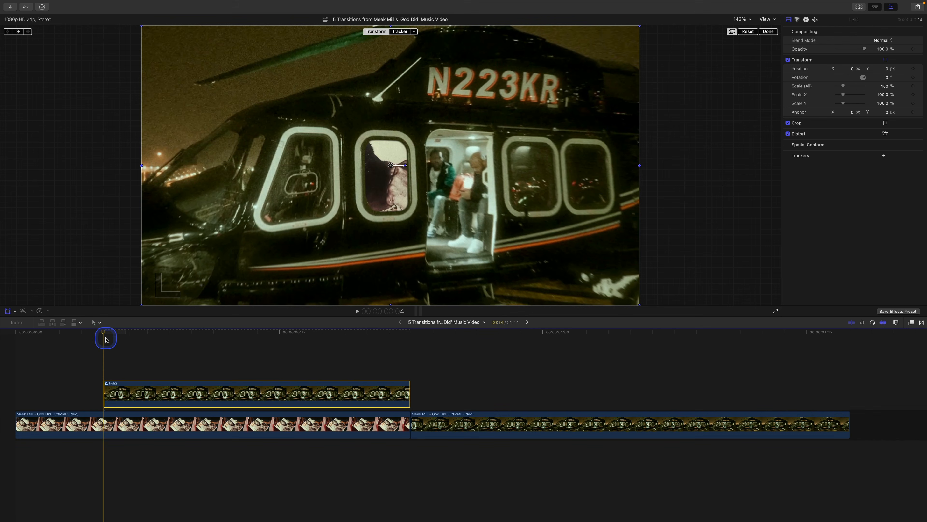
Apply a swapped Ken Burns move to heli2, shrinking the start frame to fit inside the window opening, and play back the zoom-out
left_click(8, 311)
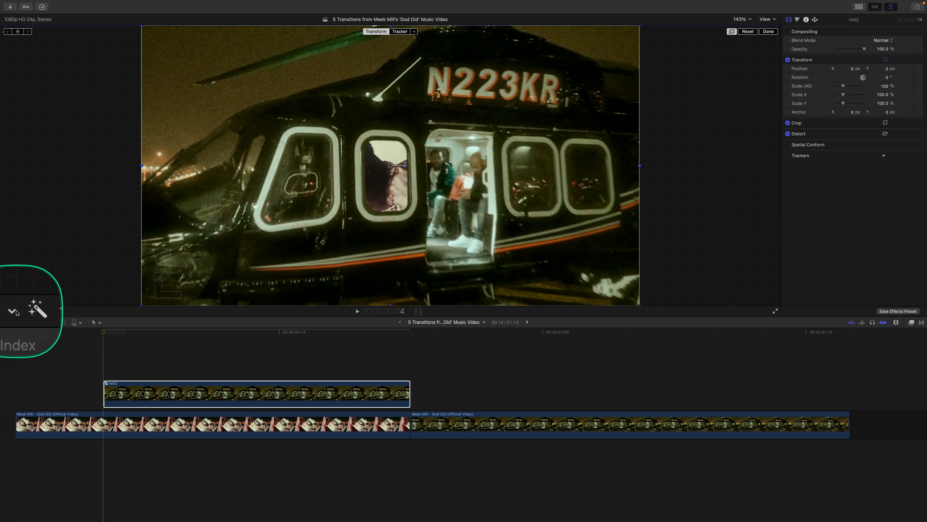
left_click(14, 311)
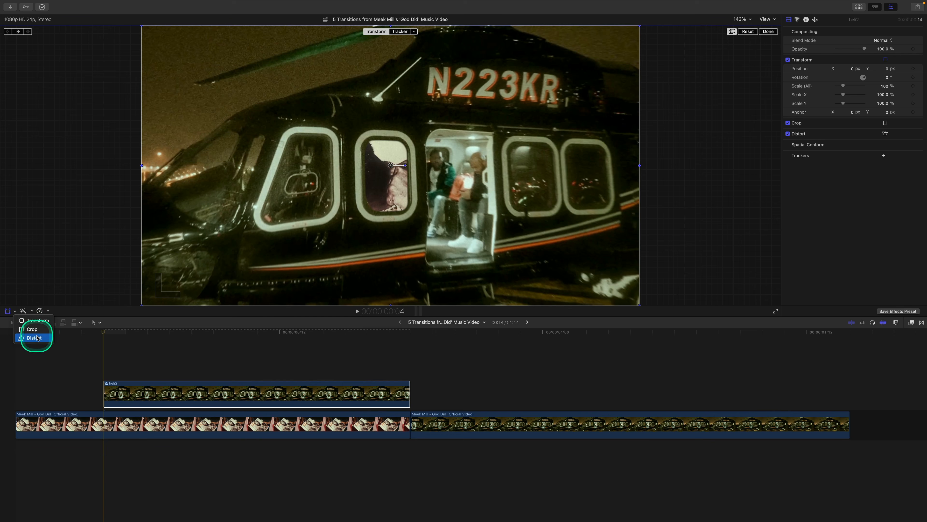
left_click(37, 332)
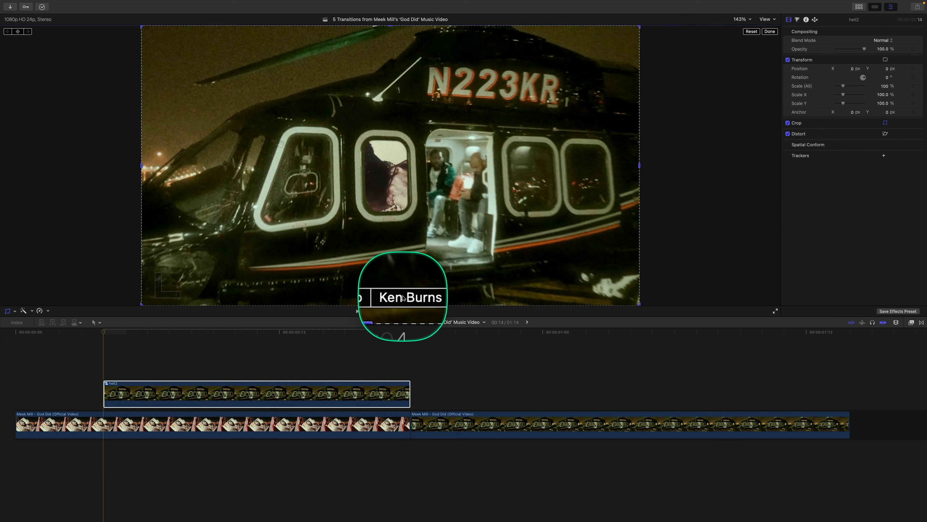
left_click(403, 296)
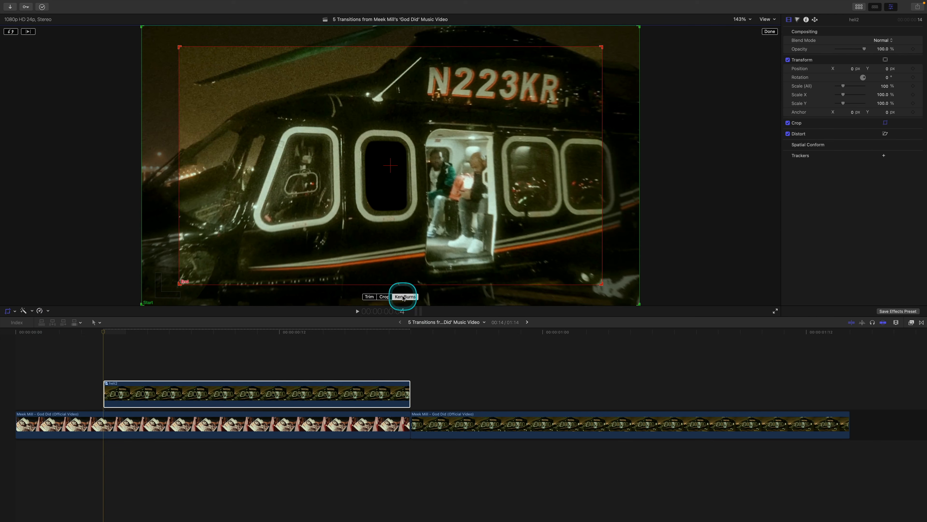
left_click(11, 32)
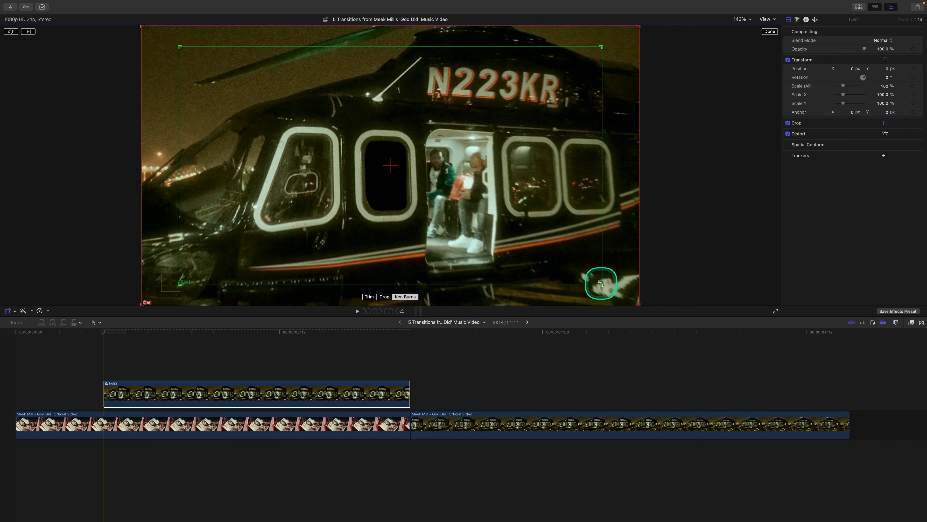
left_click_drag(601, 283, 385, 173)
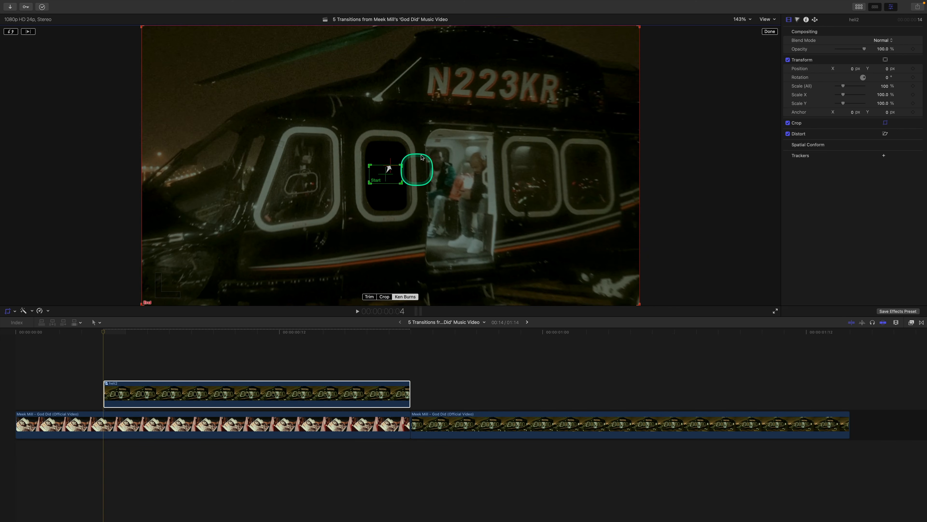
left_click(769, 32)
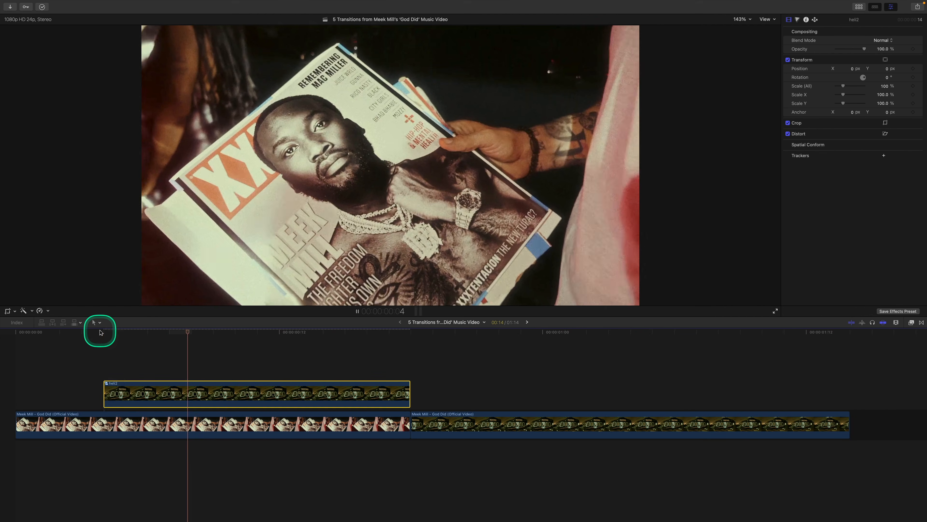
key("space")
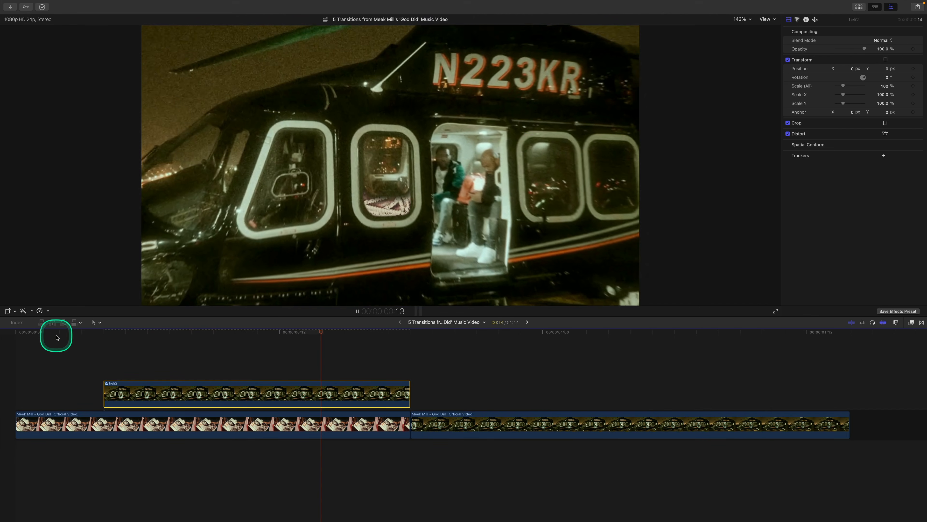
key("space")
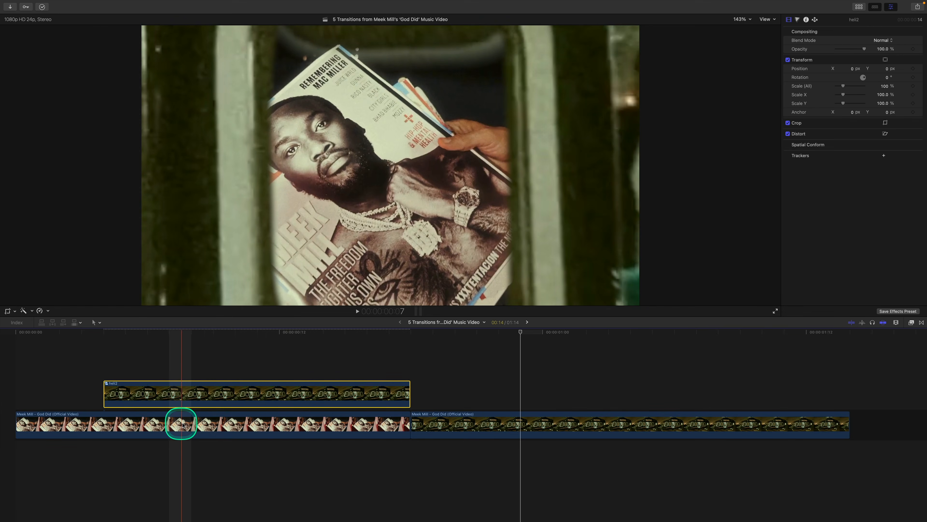
Split the magazine clip at the start of heli2 and select its second part
left_click(142, 424)
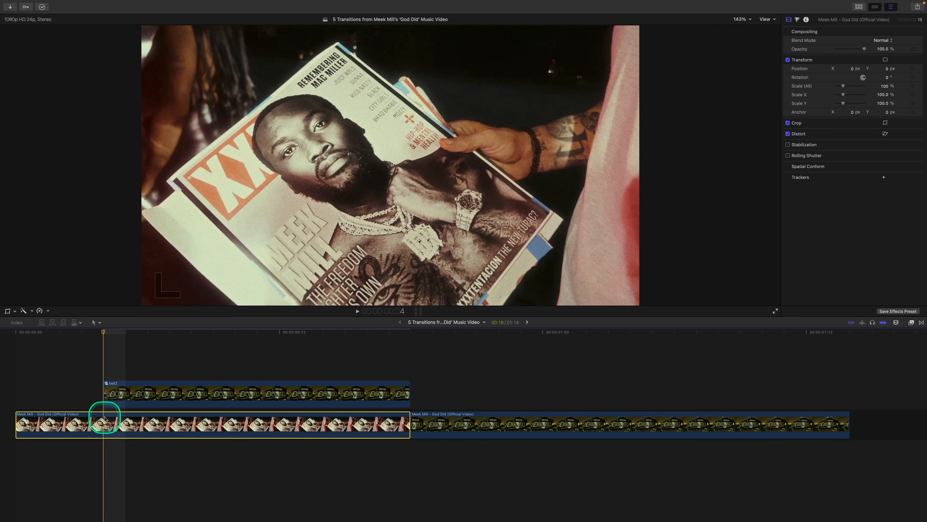
key("super+b")
left_click(123, 420)
Add a transform keyframe to the second magazine segment a few frames in, while the window frame surrounds the magazine
key("shift+t")
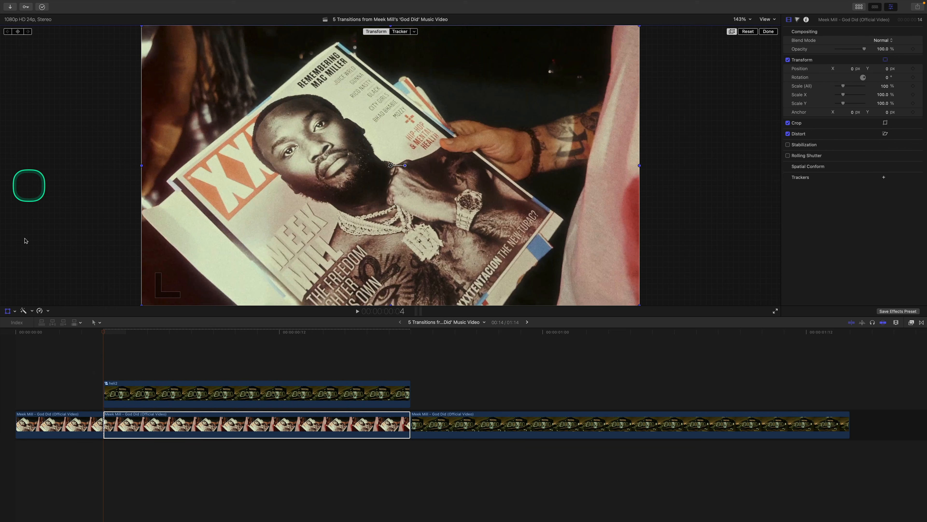
key("Right")
key("Right")
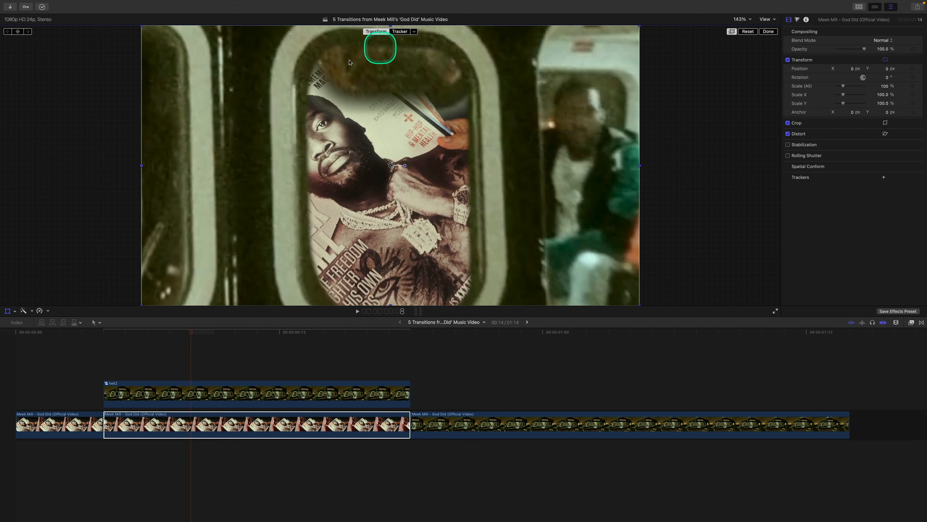
key("Right")
key("Left")
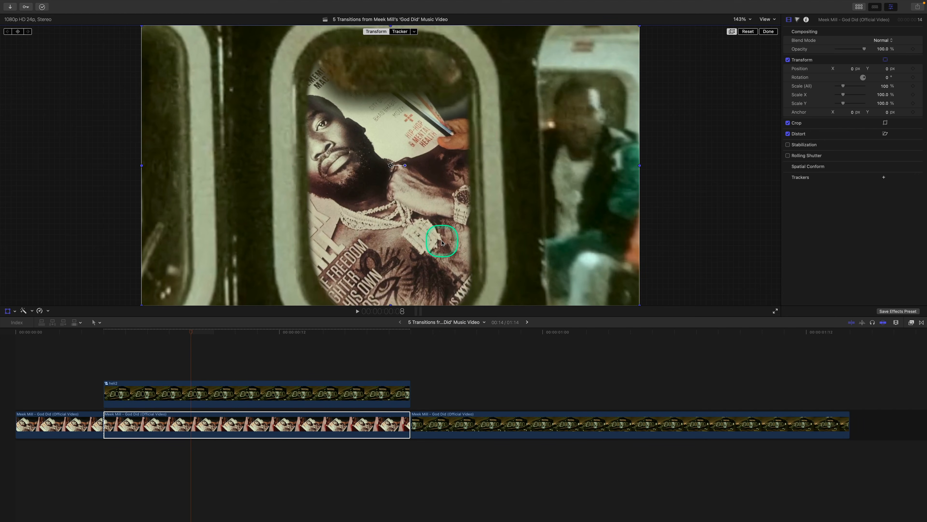
key("Right")
left_click(17, 31)
Keyframe the second magazine segment's scale down over the following frames to about 40%, keeping it within the shrinking window
key("Right")
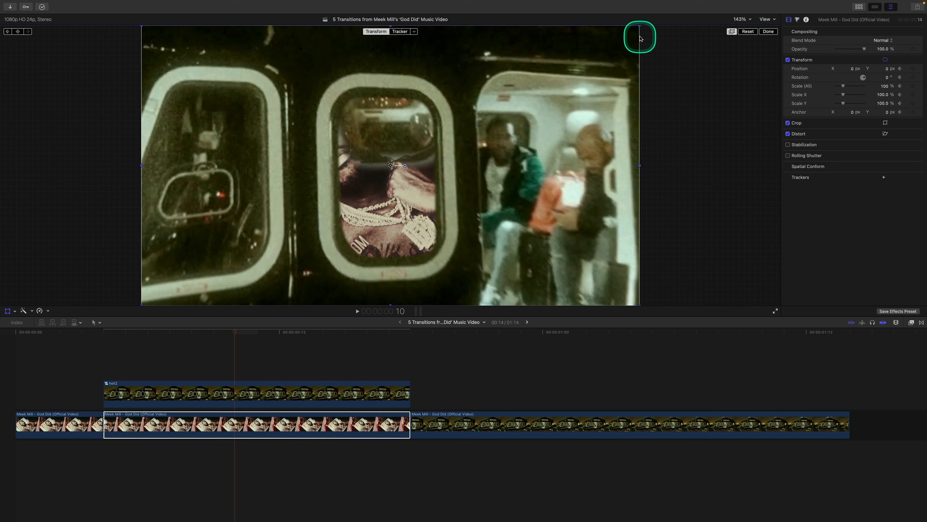
left_click_drag(641, 27, 548, 89)
key("Right")
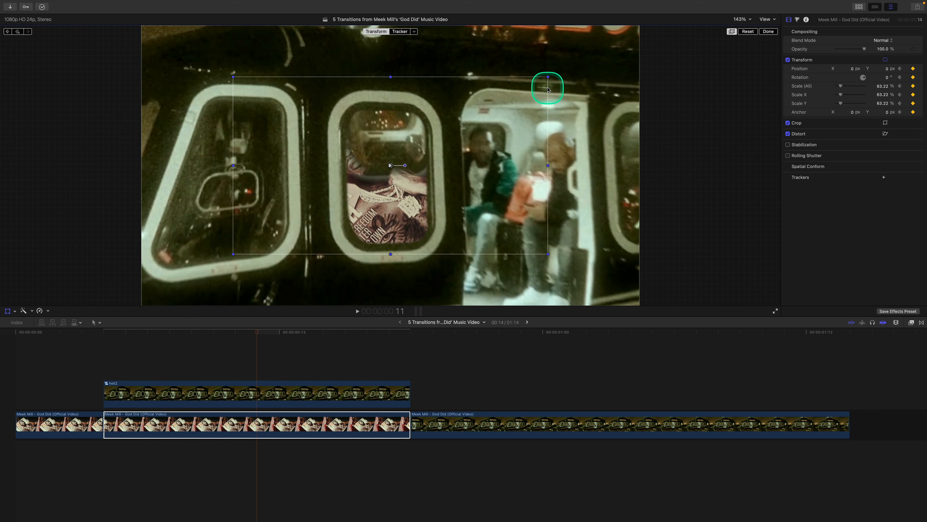
key("Right")
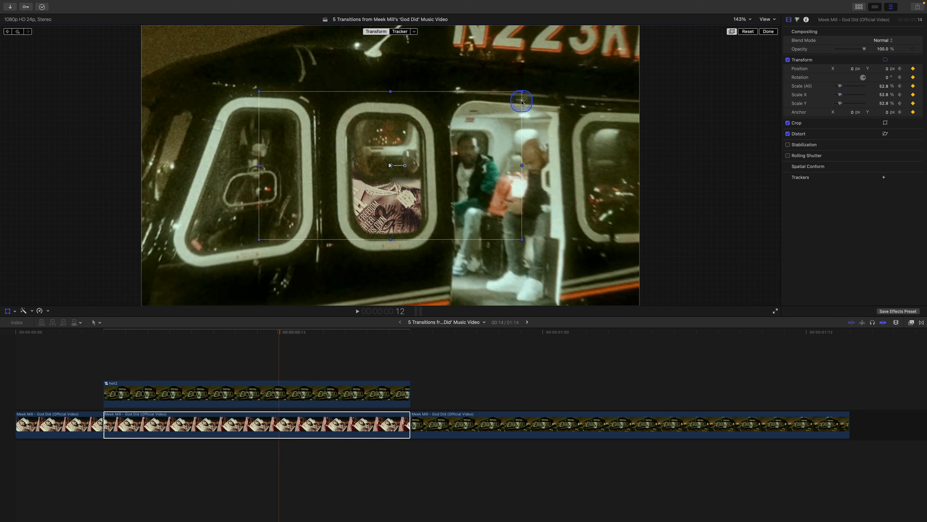
Play back the magazine-to-helicopter window transition from before the cut and close the transform controls
left_click(206, 337)
left_click_drag(206, 337, 74, 335)
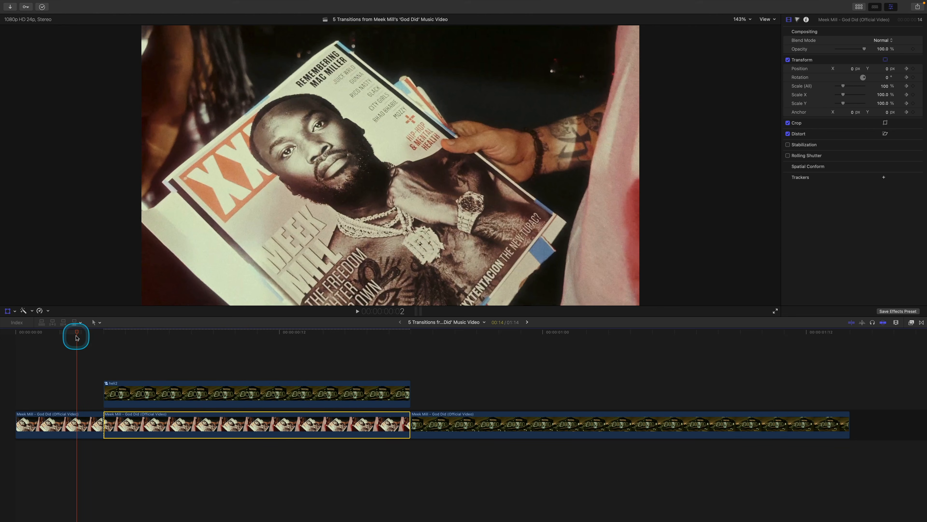
key("space")
key("space")
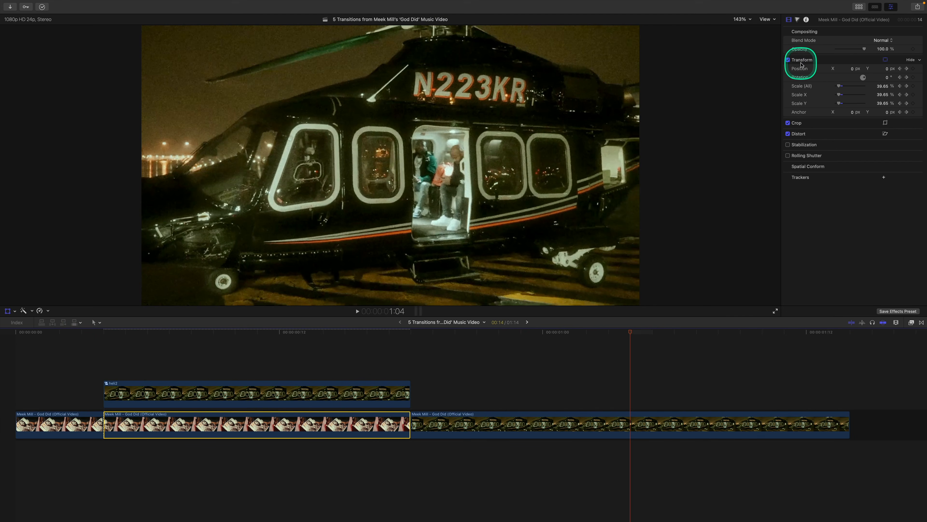
left_click(761, 37)
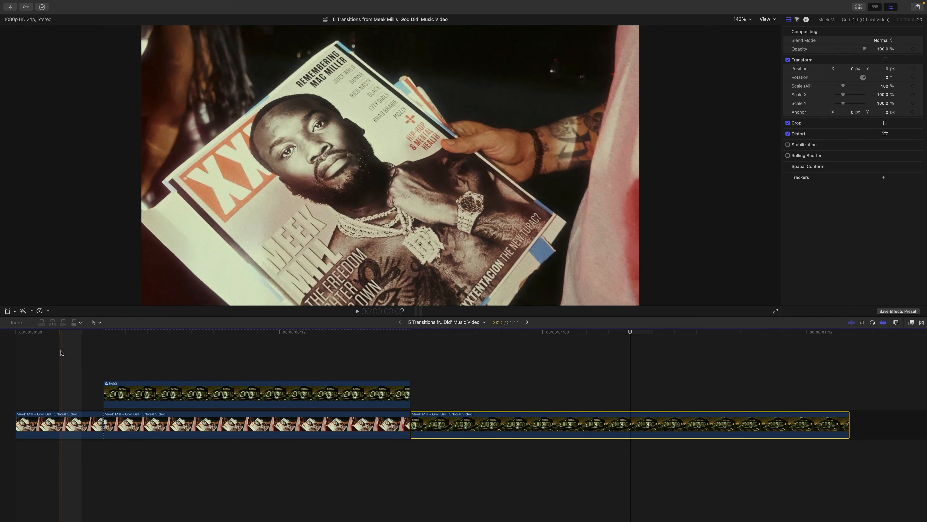
left_click(157, 346)
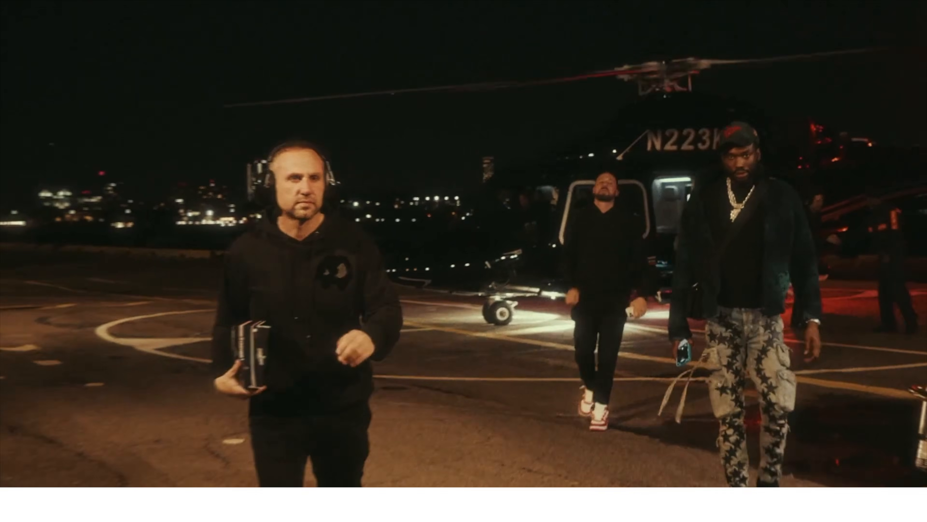
Zoom in on the cut between the walking shot and the helicopter window clip and play through it
left_click(46, 398)
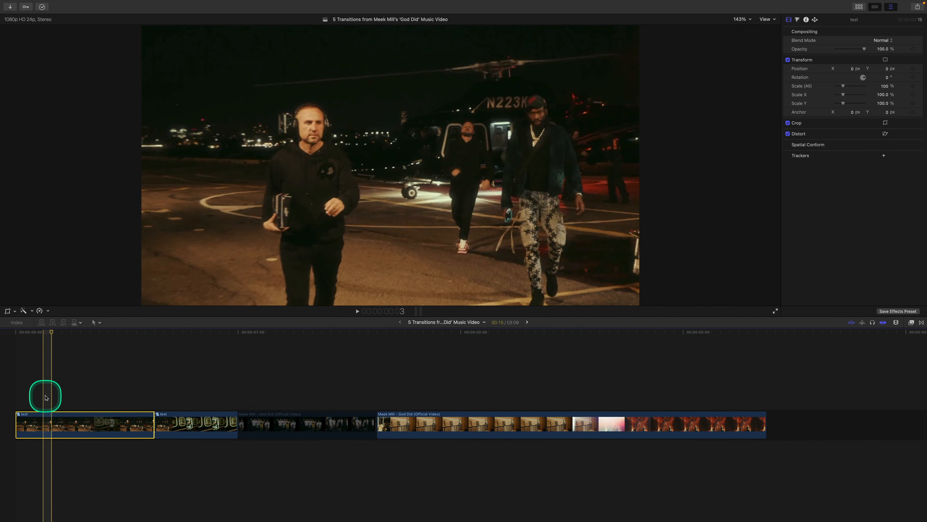
key("super+equal")
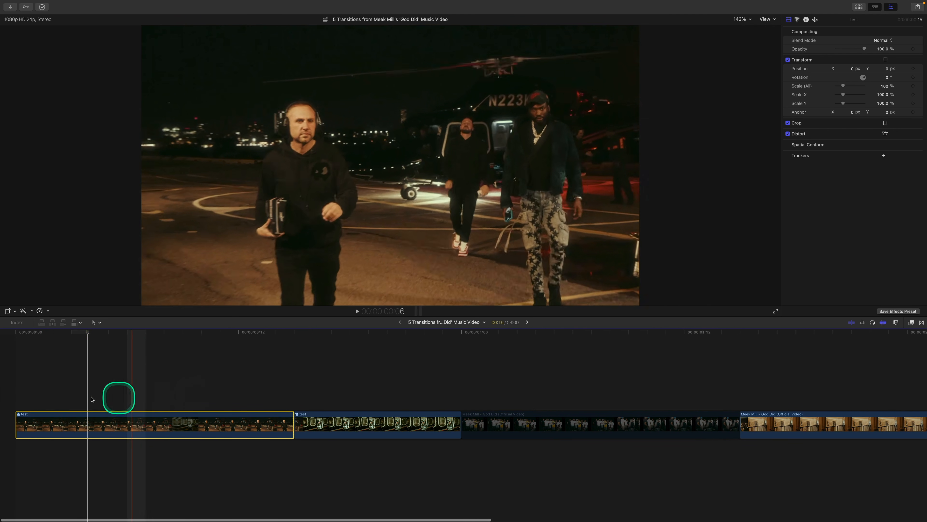
key("space")
key("space")
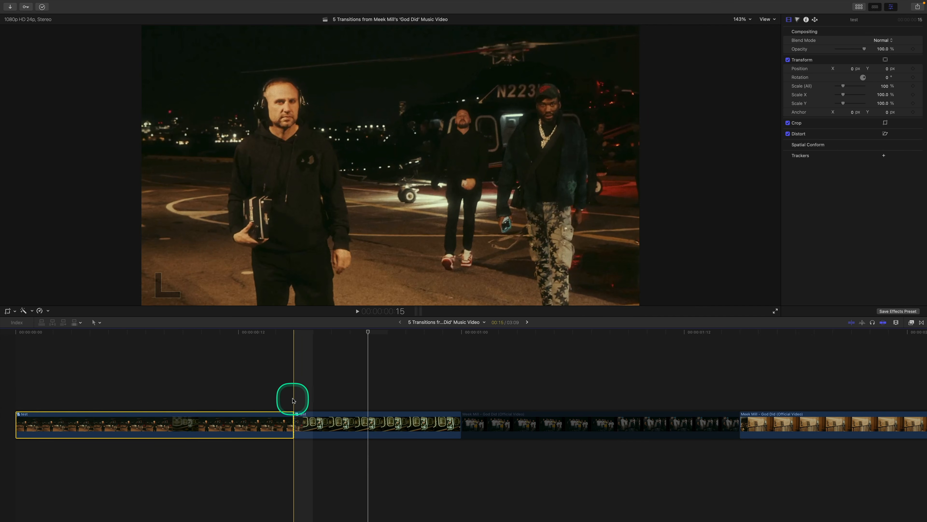
key("Down")
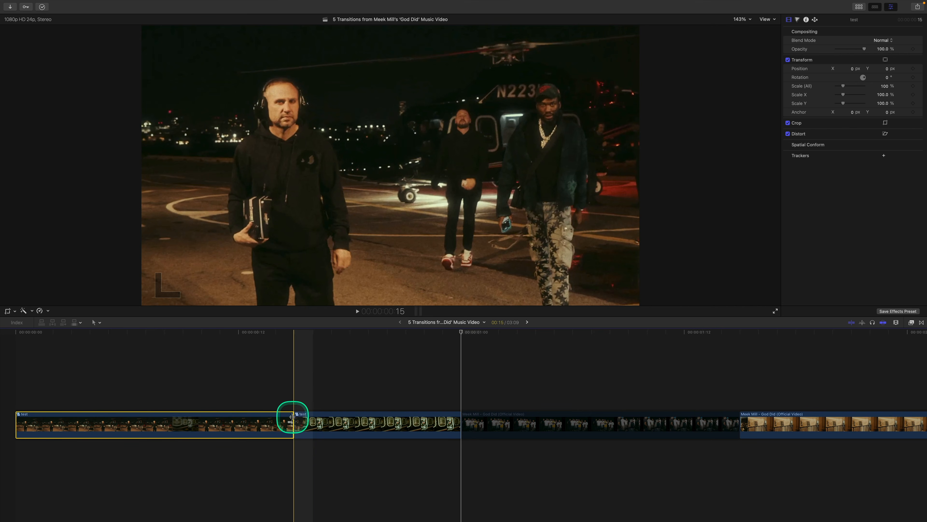
Trim one frame off the start of the helicopter window clip and place the playhead at frame 10
left_click_drag(295, 417, 313, 416)
left_click(137, 418)
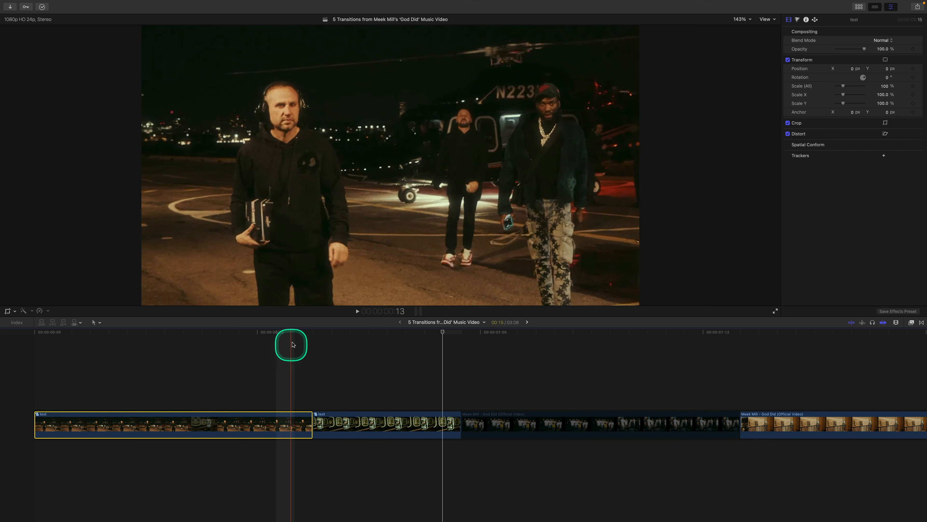
left_click(238, 332)
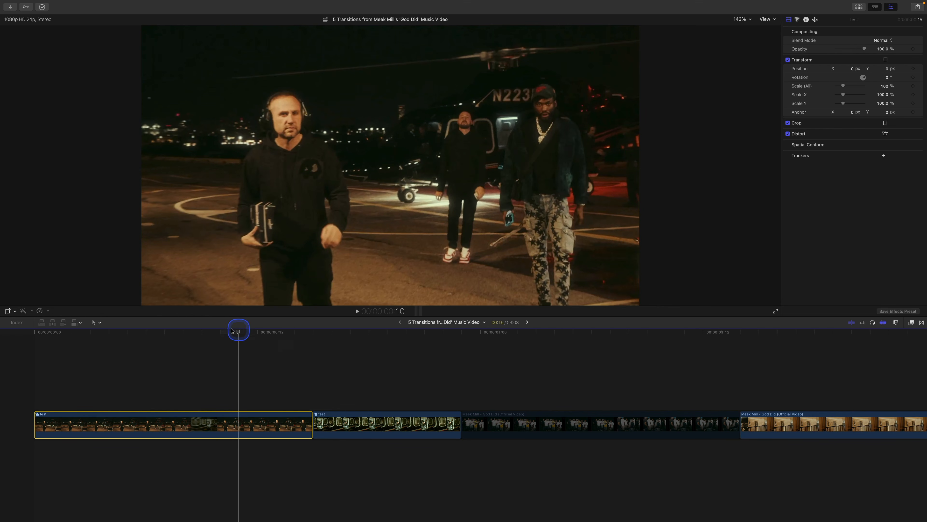
Apply a Ken Burns crop to the walking shot, starting full frame and ending on its upper-right area
left_click(16, 312)
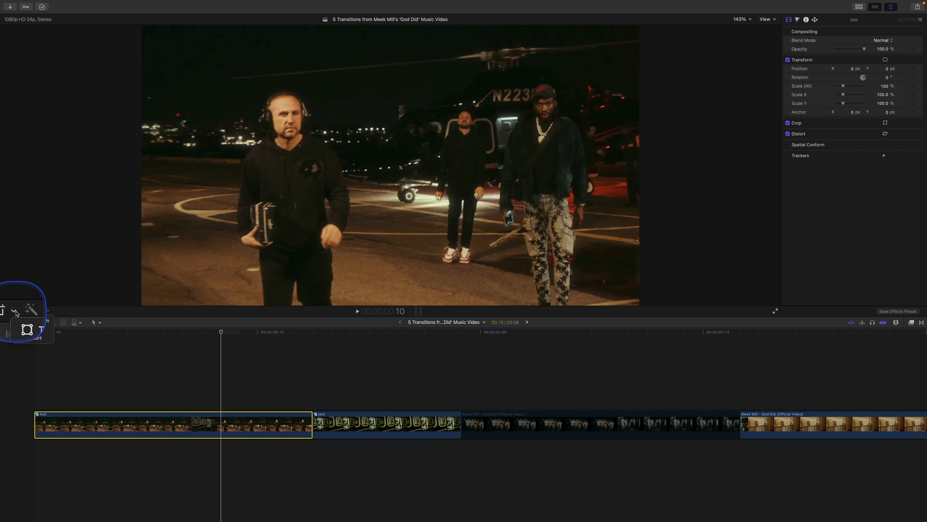
left_click(15, 321)
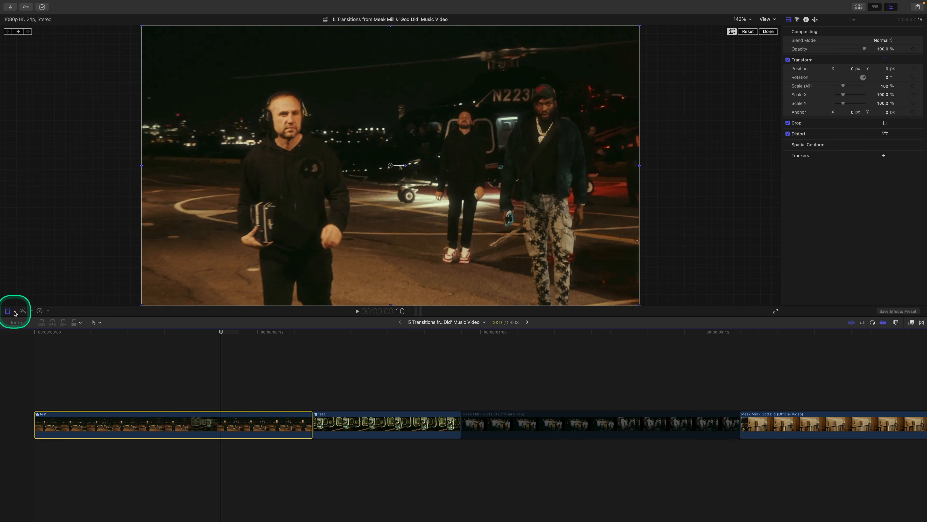
left_click(15, 311)
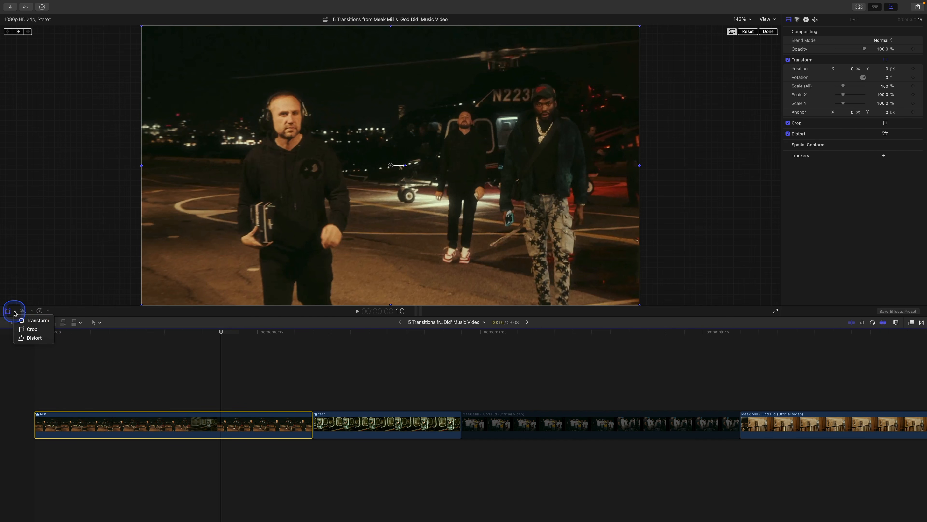
left_click(30, 331)
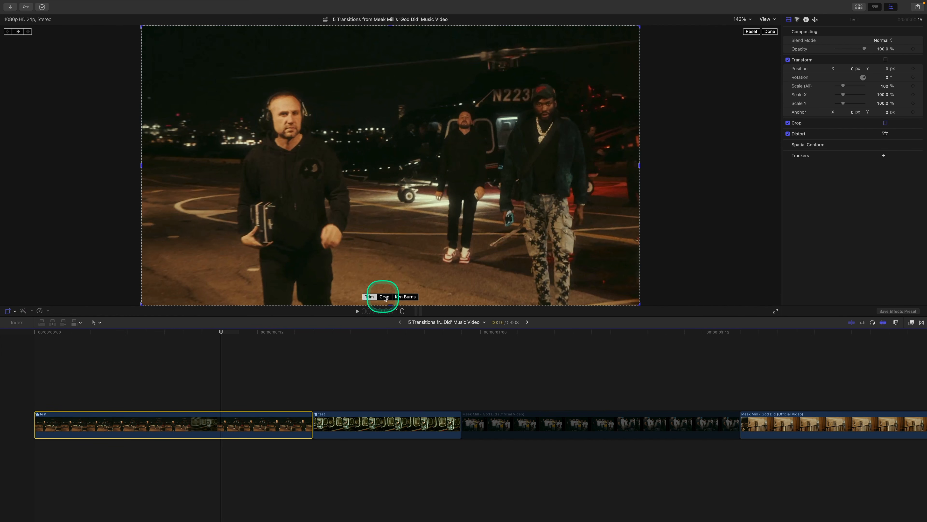
left_click(406, 296)
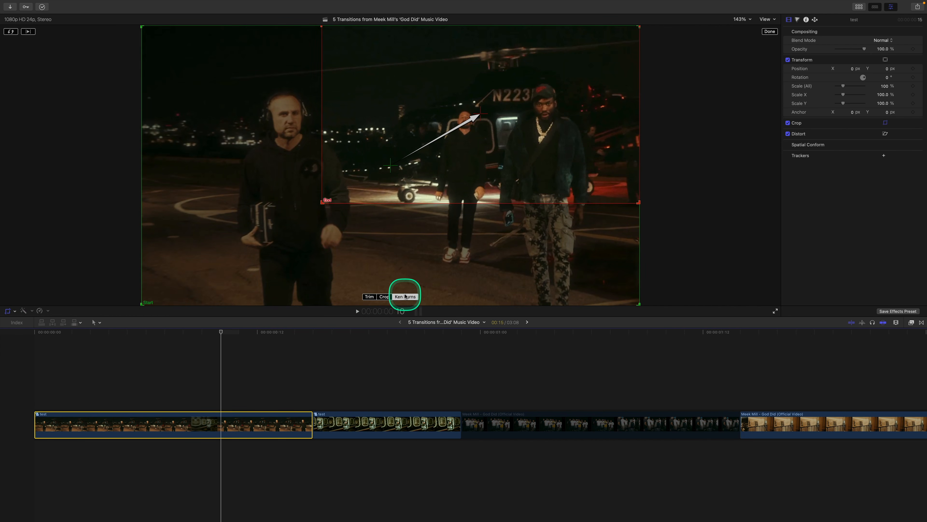
Apply a Ken Burns crop to the helicopter window clip with start and end swapped, so it zooms out from the upper-right area to full frame
left_click_drag(220, 332, 313, 331)
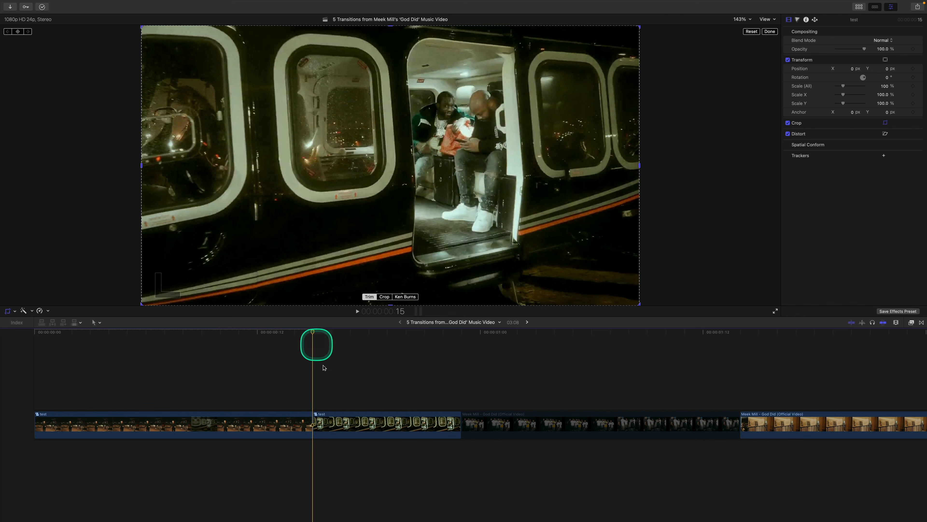
left_click(332, 428)
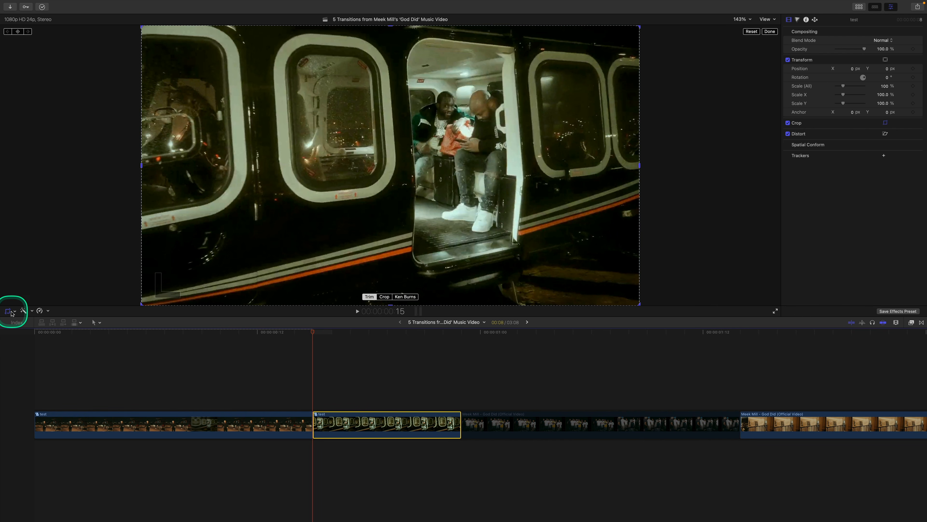
left_click(405, 297)
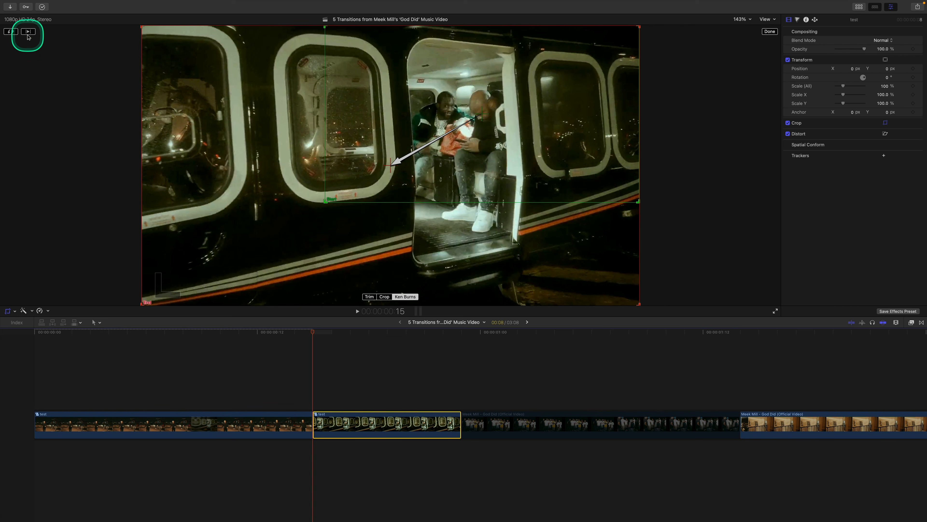
left_click(11, 32)
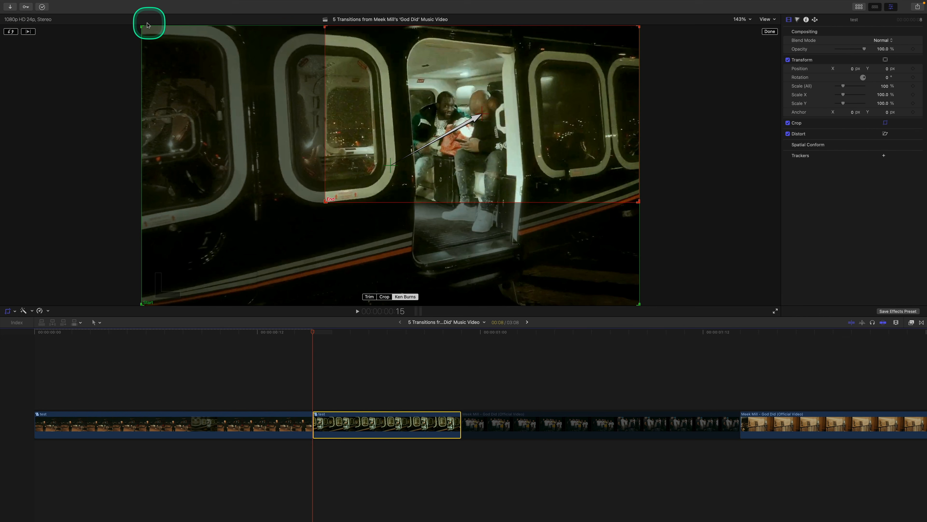
left_click(11, 32)
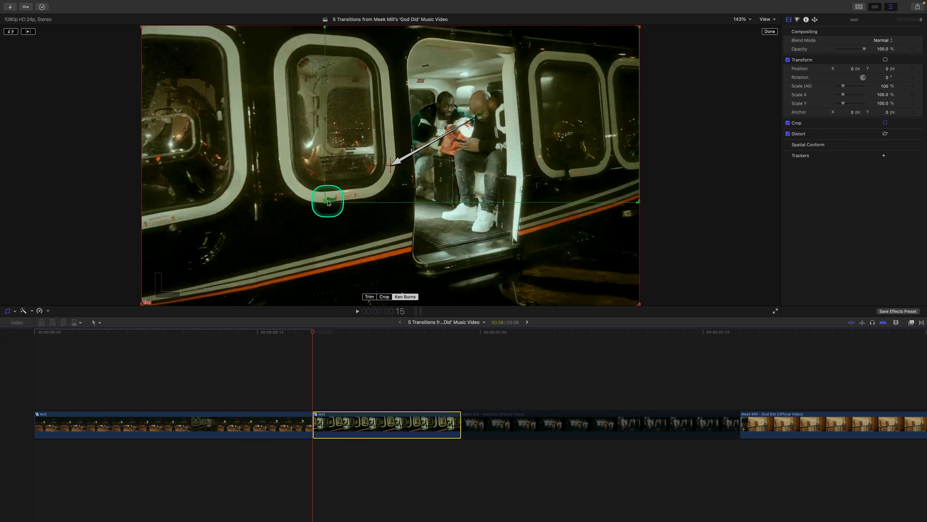
left_click(770, 31)
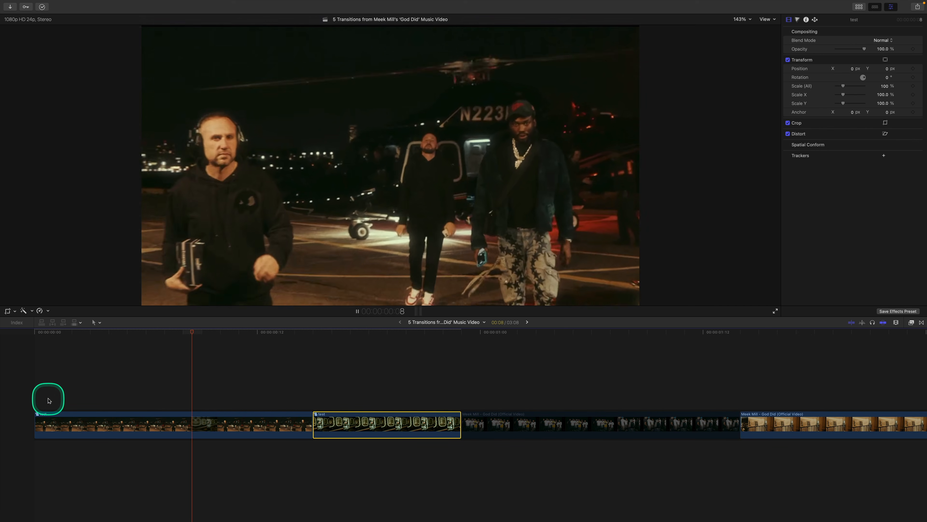
Play back the Ken Burns zoom from the walking shot into the helicopter window clip from the timeline start
key("space")
key("space")
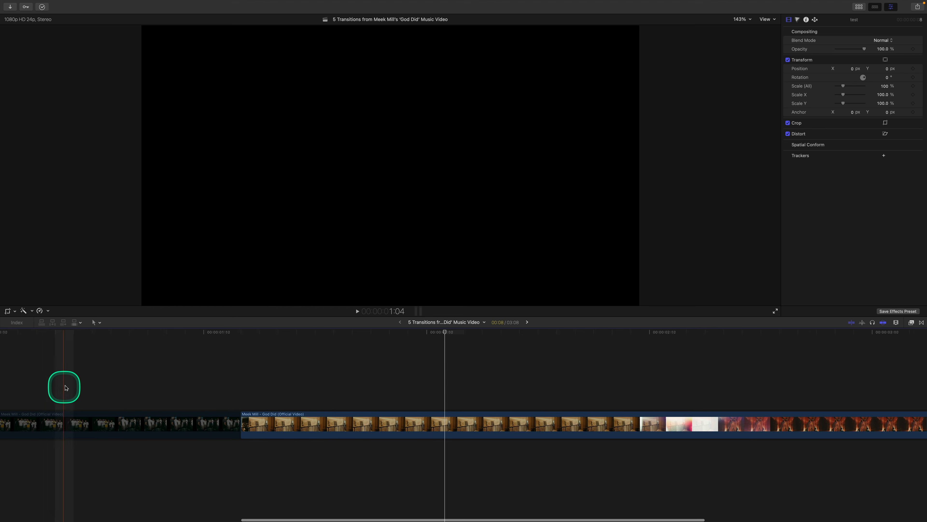
scroll(84, 382, "left", 10)
scroll(84, 382, "left", 2)
key("space")
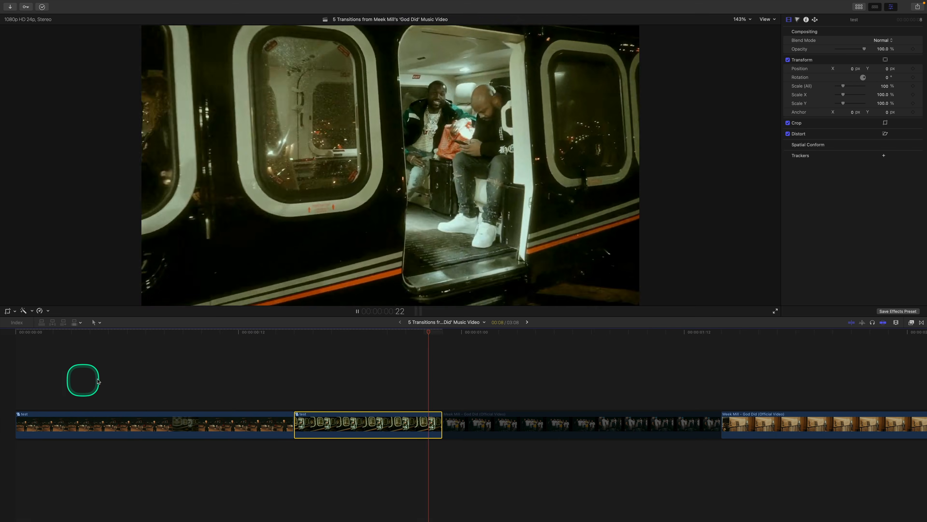
key("space")
Add a Directional blur transition at the cut between the walking shot and the helicopter window clip and shorten it to 3 frames
left_click_drag(292, 330, 295, 335)
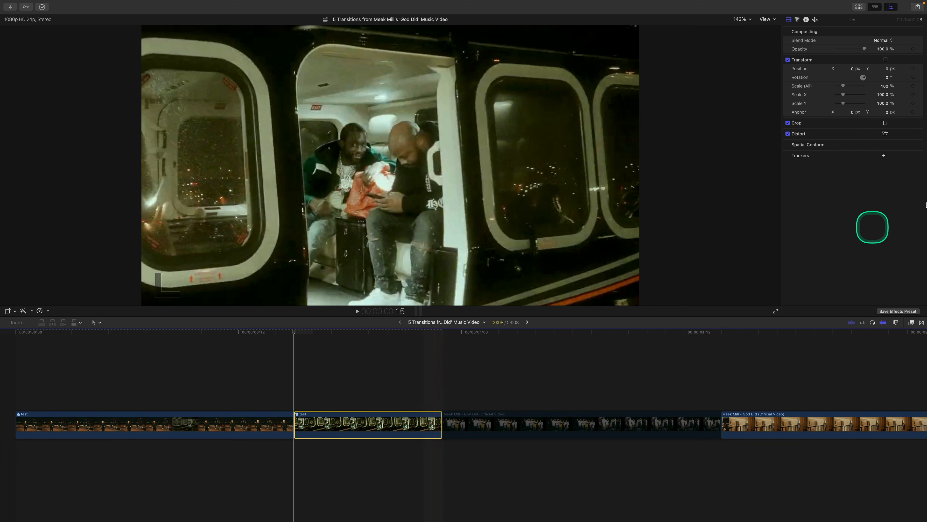
left_click(922, 323)
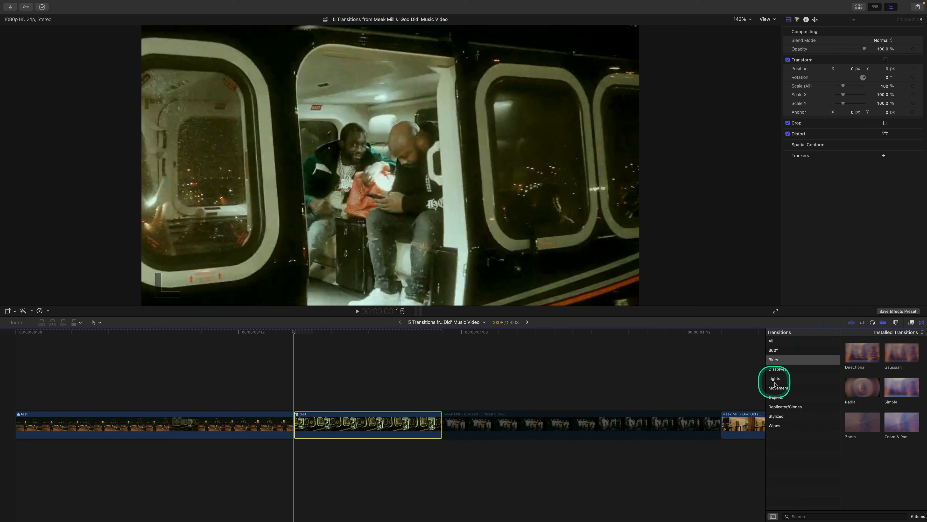
left_click(776, 360)
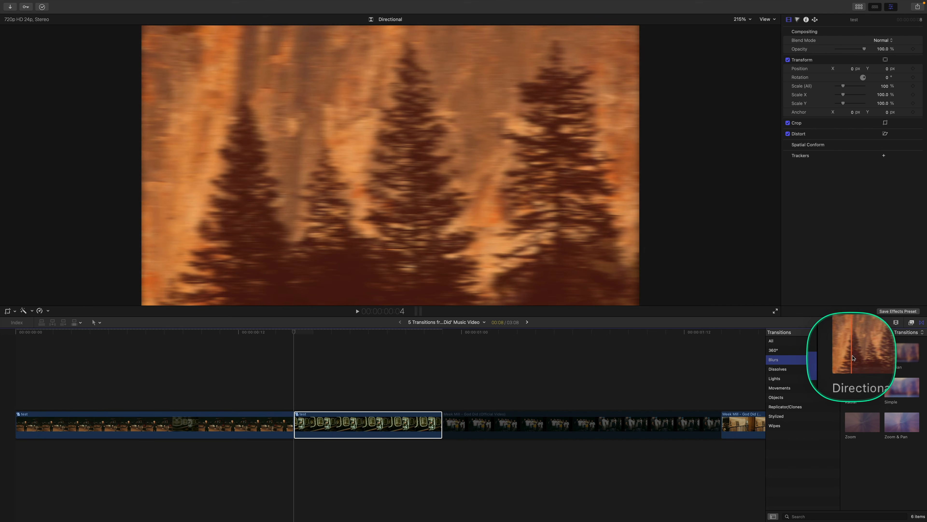
left_click_drag(859, 357, 155, 429)
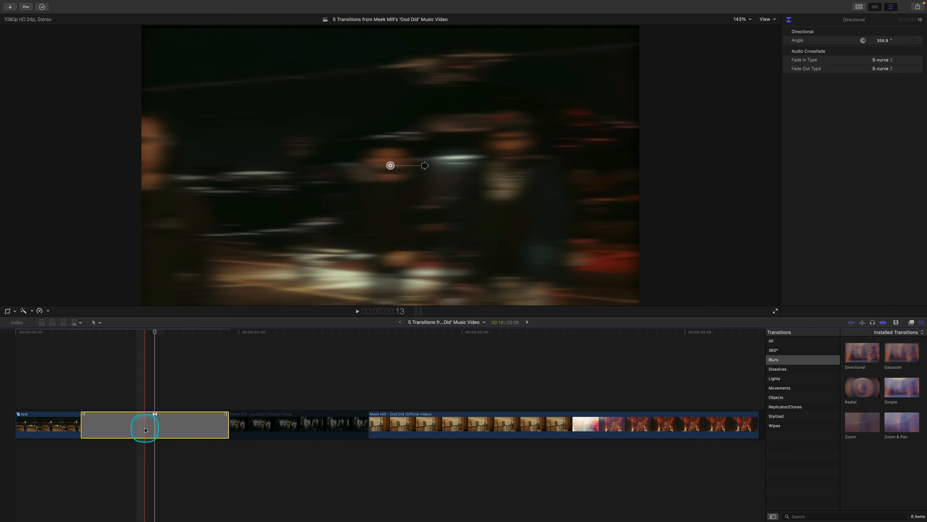
key("super+equal")
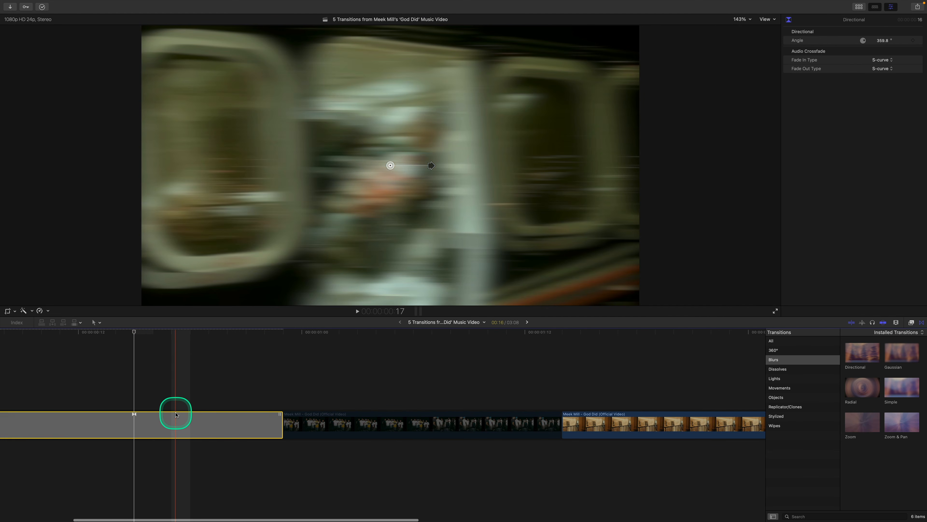
scroll(185, 412, "left", 4)
left_click_drag(422, 424, 315, 428)
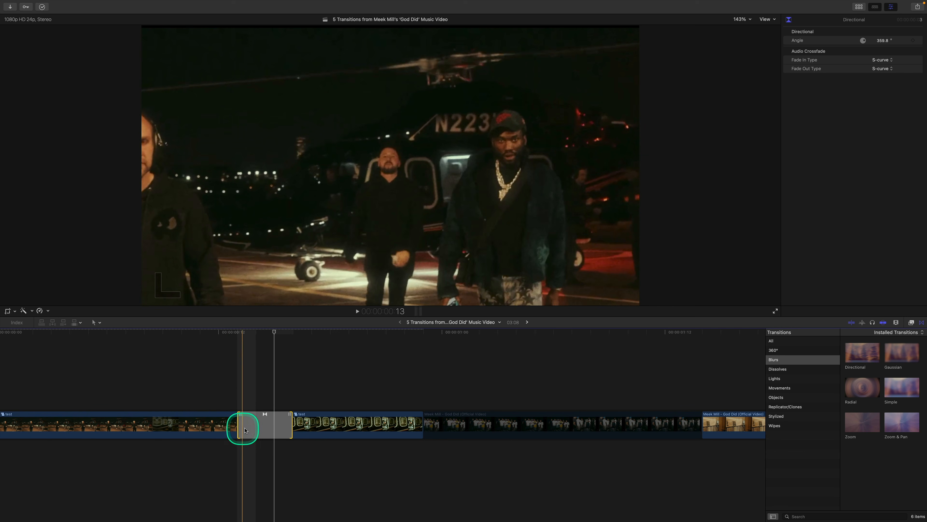
Rotate the Directional blur to an angle of about 27.8° so it follows the diagonal zoom movement
left_click(255, 422)
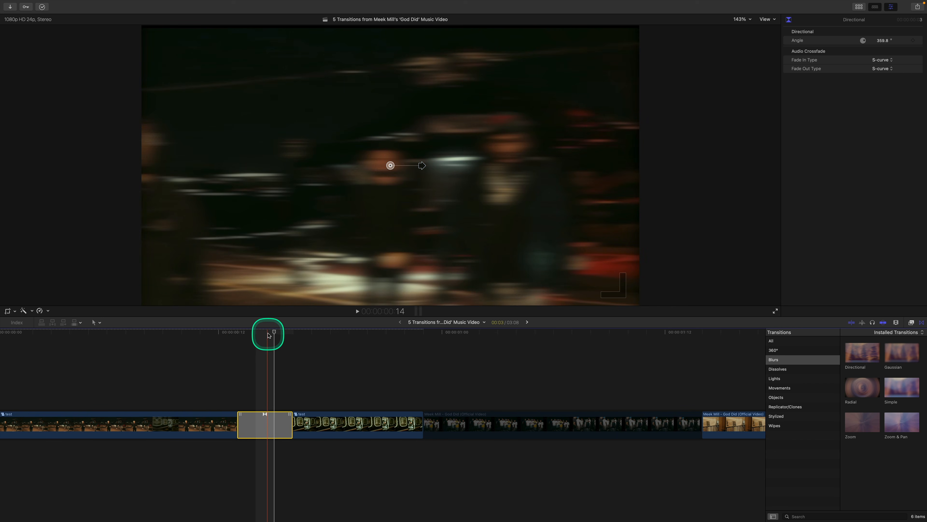
left_click(258, 333)
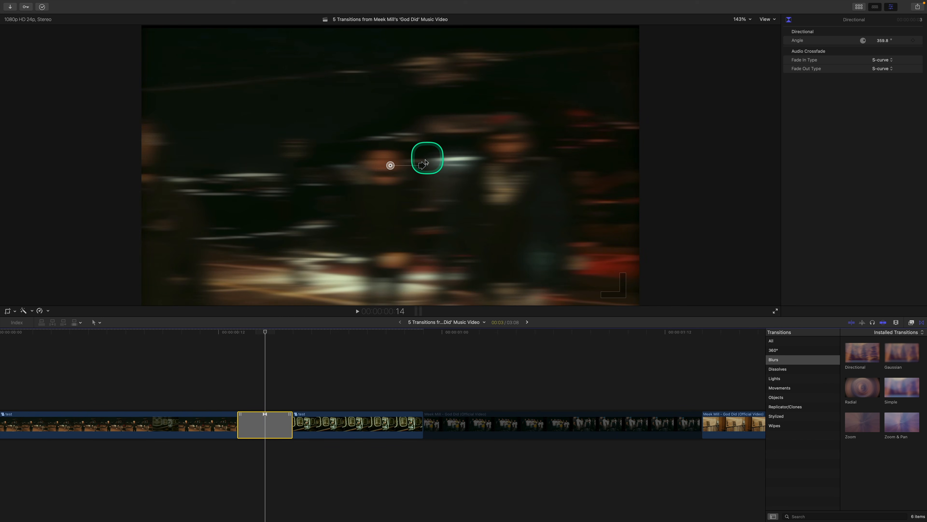
mouse_move(422, 167)
left_mouse_down()
mouse_move(365, 147)
mouse_move(414, 145)
mouse_move(406, 157)
mouse_move(415, 152)
left_mouse_up()
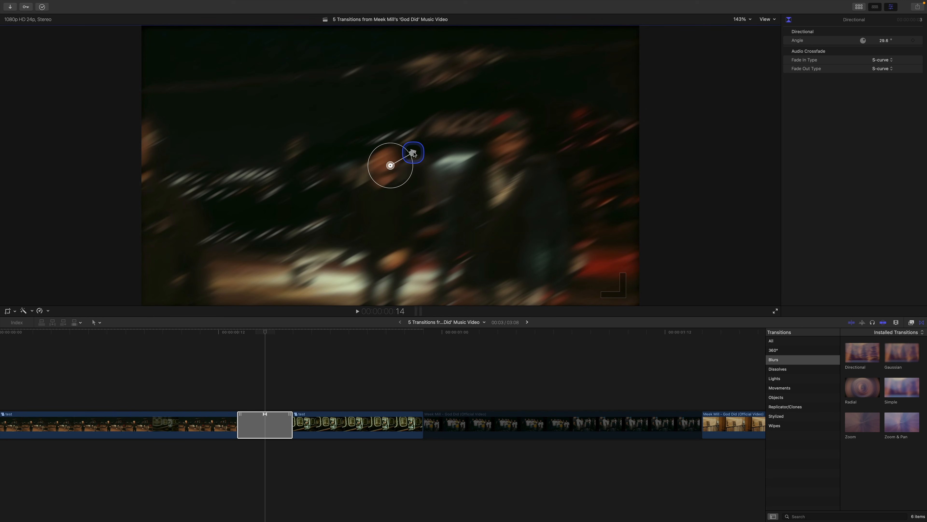
left_click_drag(417, 152, 417, 152)
Step through the blur transition frame by frame and extend it to 5 frames, starting at frame 12
left_click_drag(263, 330, 256, 333)
key("Left")
key("Right")
key("Right")
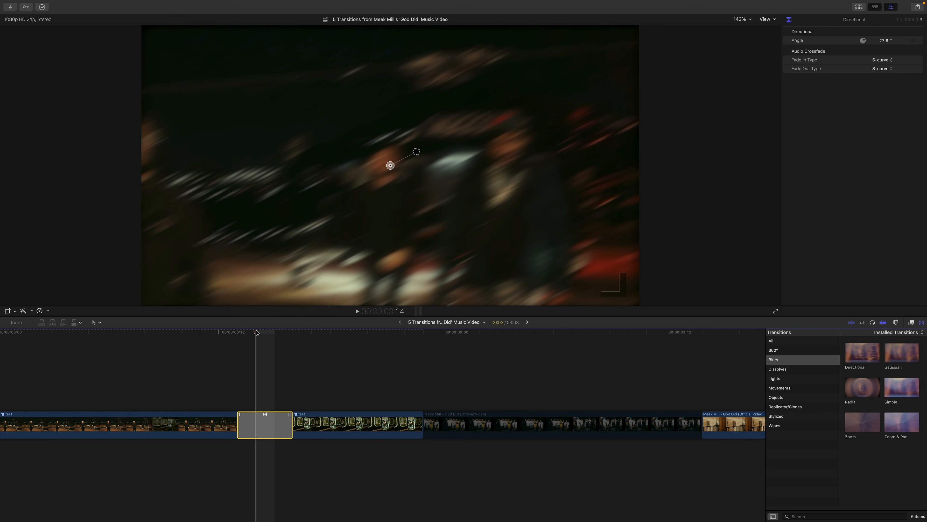
key("Left")
key("Left")
key("Left")
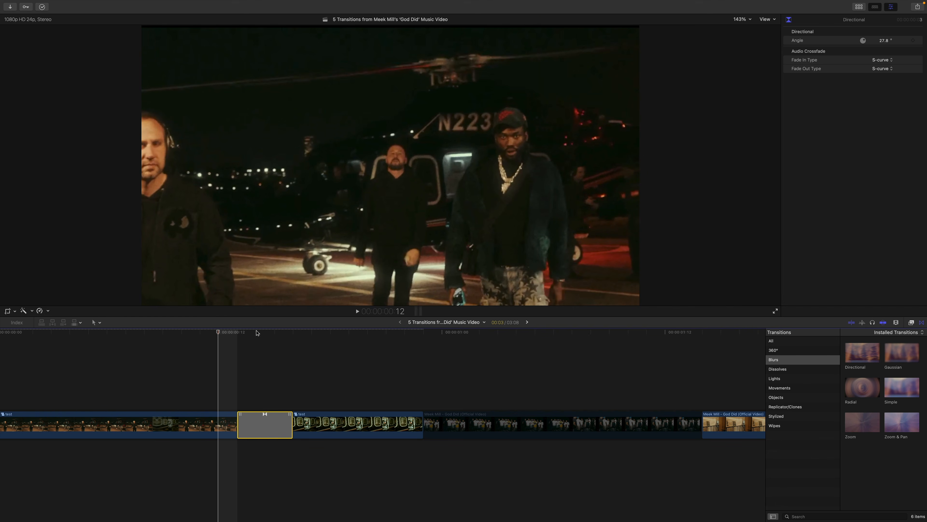
left_click_drag(240, 425, 221, 424)
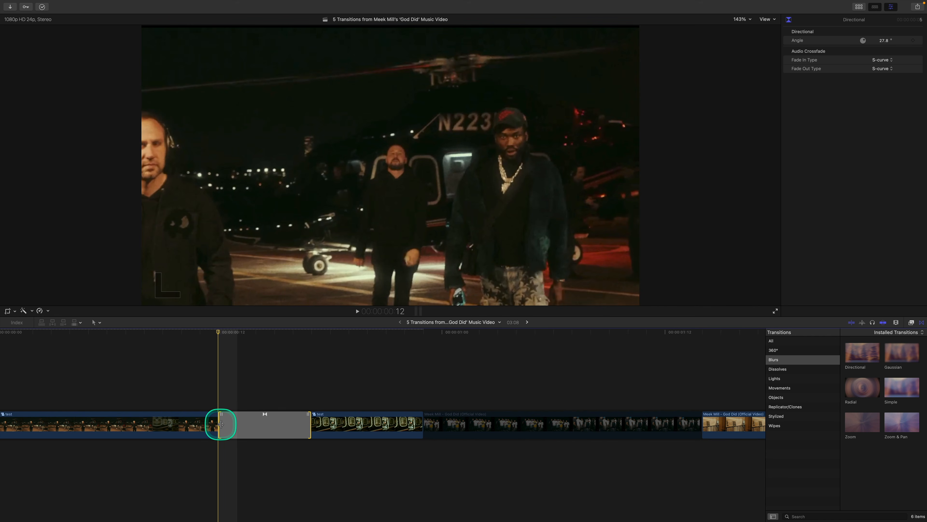
Adjust the Directional blur frame by frame from frame 13 to 16, reducing its strength and setting the angle to about 30.7°
key("Right")
key("Left")
key("Right")
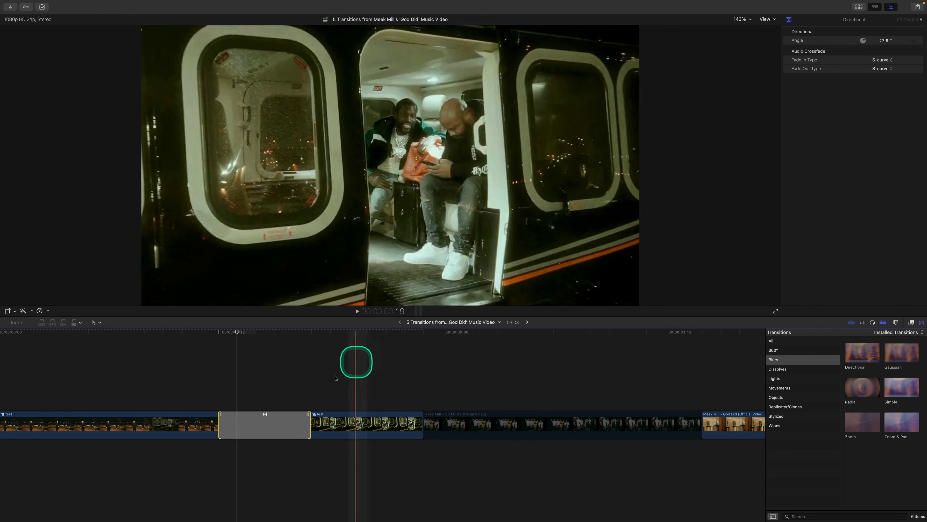
left_click(237, 434)
left_click_drag(405, 159, 403, 158)
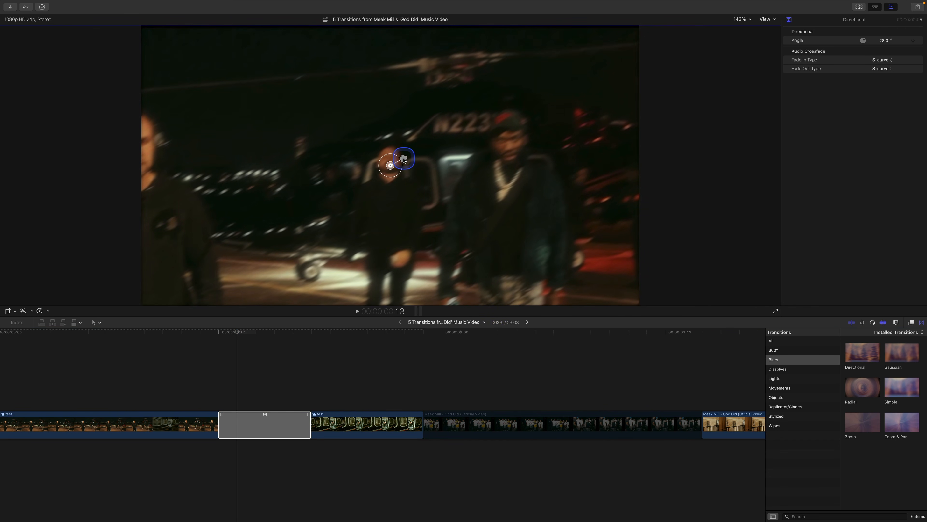
key("Right")
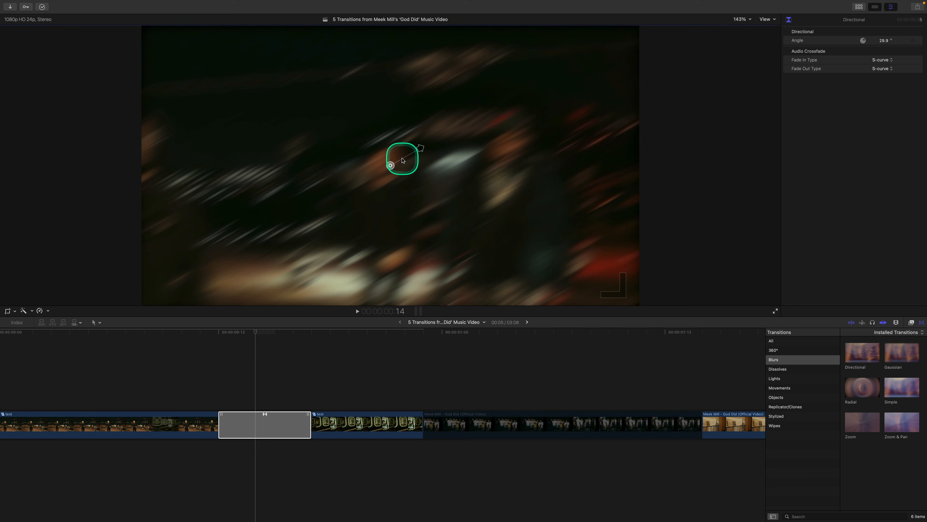
left_click_drag(403, 161, 410, 153)
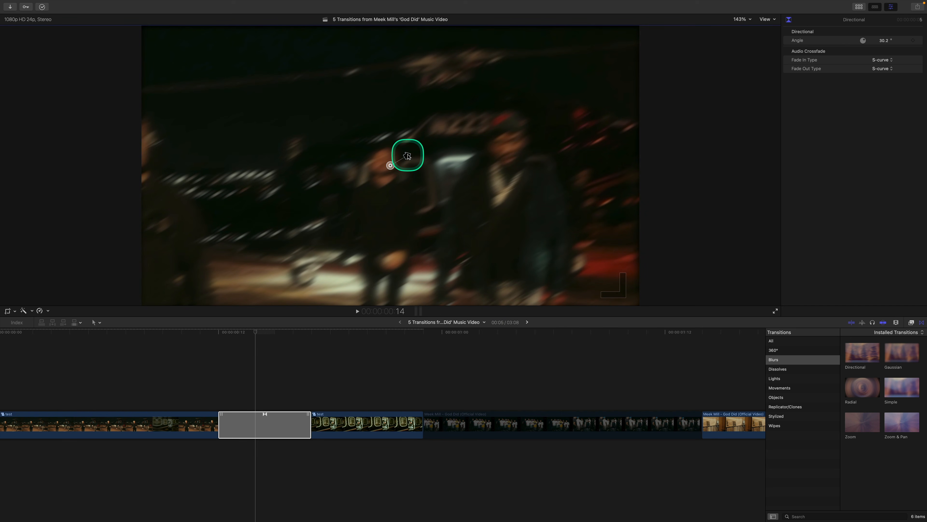
key("Right")
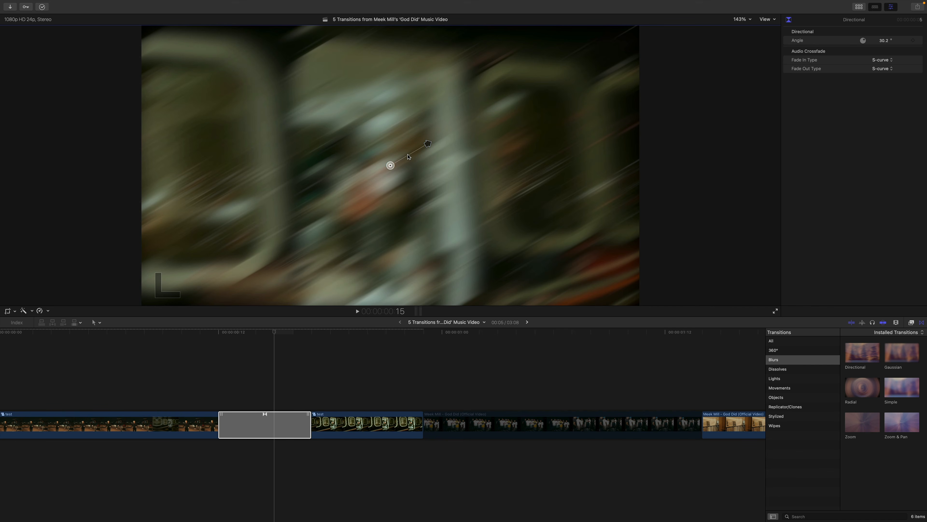
left_click(408, 156)
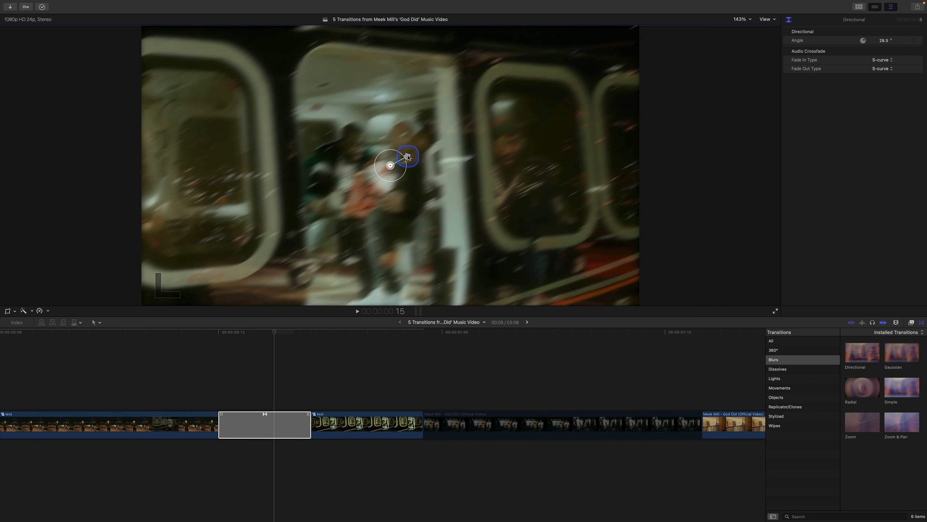
key("Right")
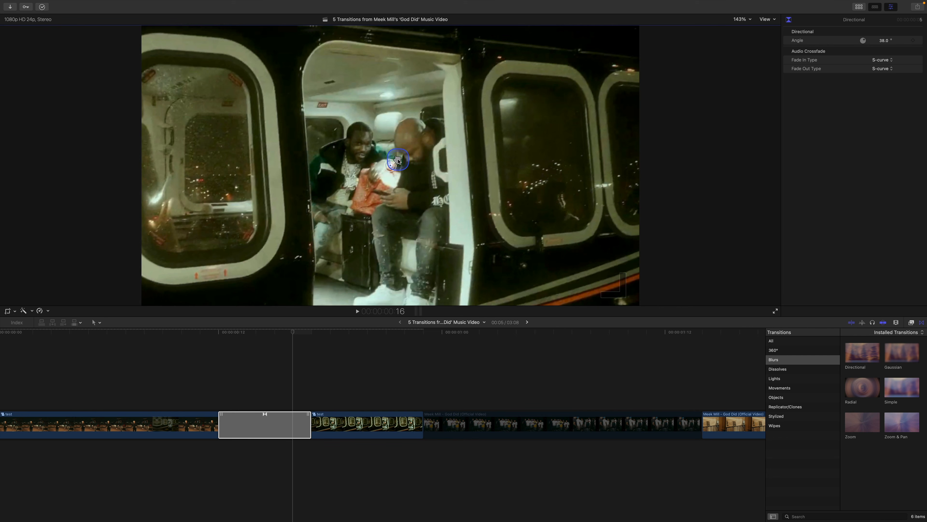
key("Right")
Play back the blurred helicopter transition from frame 9 and the two-clip timeline with the film texture overlay
left_click_drag(306, 331, 164, 341)
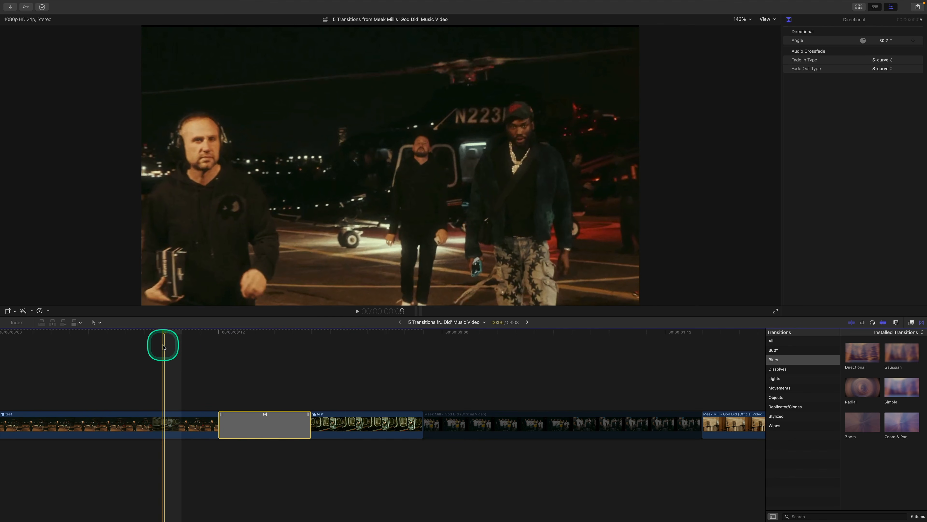
key("space")
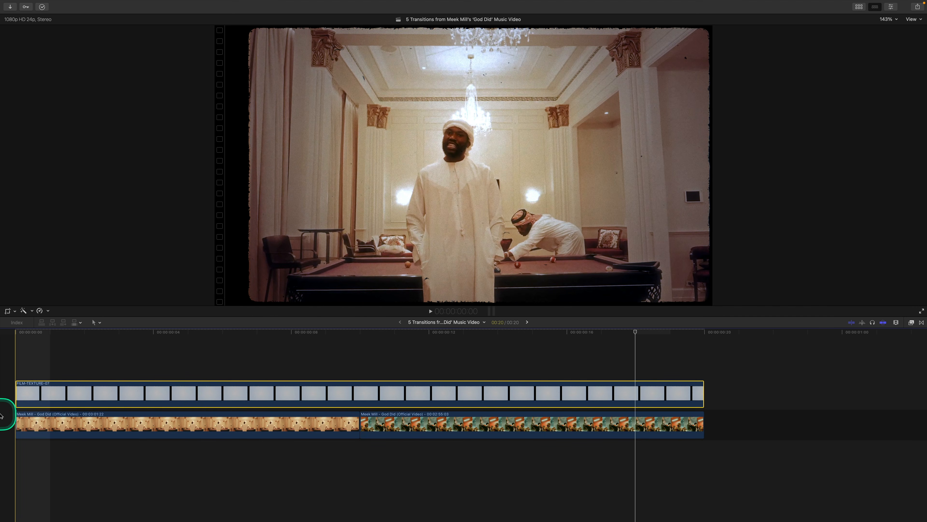
key("space")
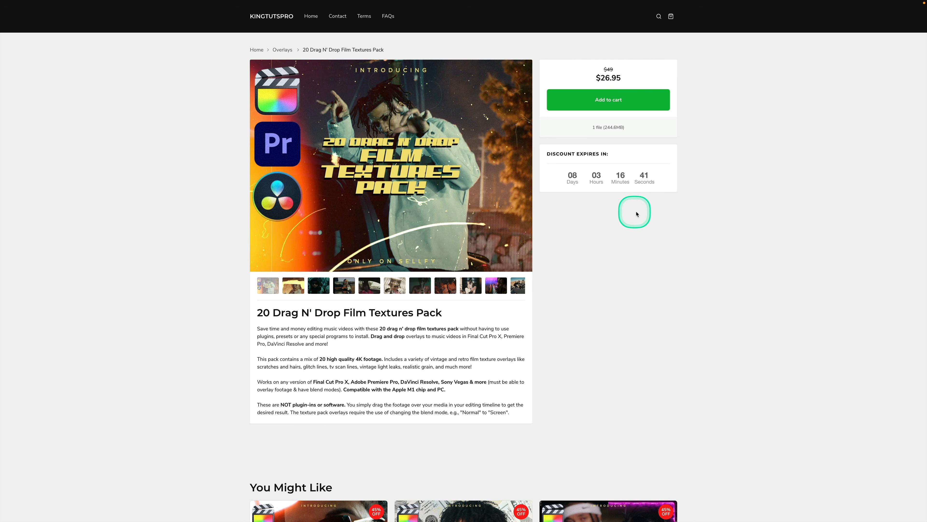
Look through the preview images of the 20 Drag N' Drop Film Textures Pack, switch to Final Cut Pro and play the two-clip timeline
left_click_drag(254, 313, 472, 313)
left_click(474, 313)
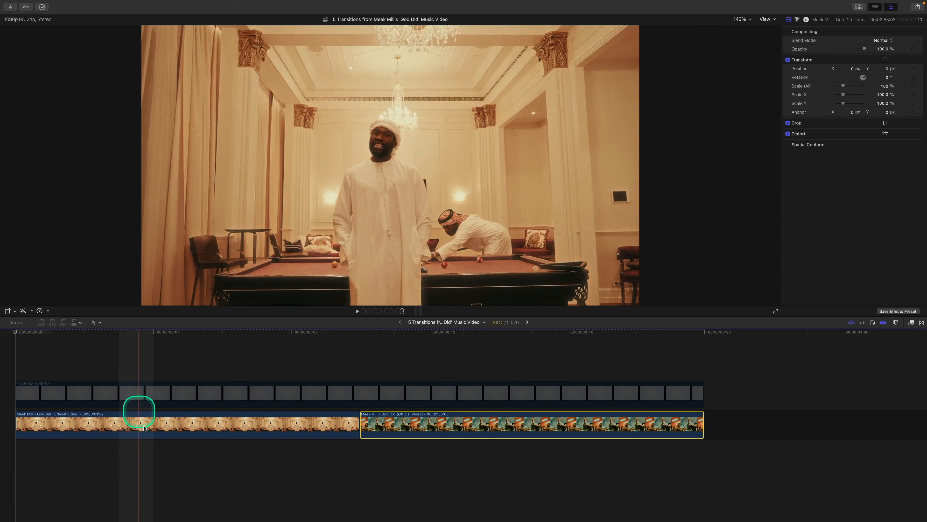
key("space")
key("space")
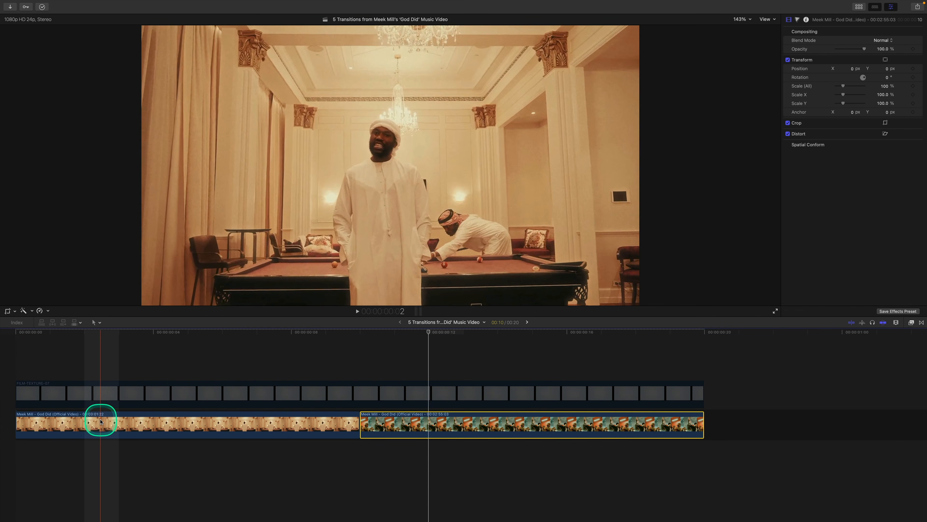
Apply the Glow light effect to the first clip with an amount of 40.08, and compare the image with and without it
left_click(111, 421)
left_click(109, 332)
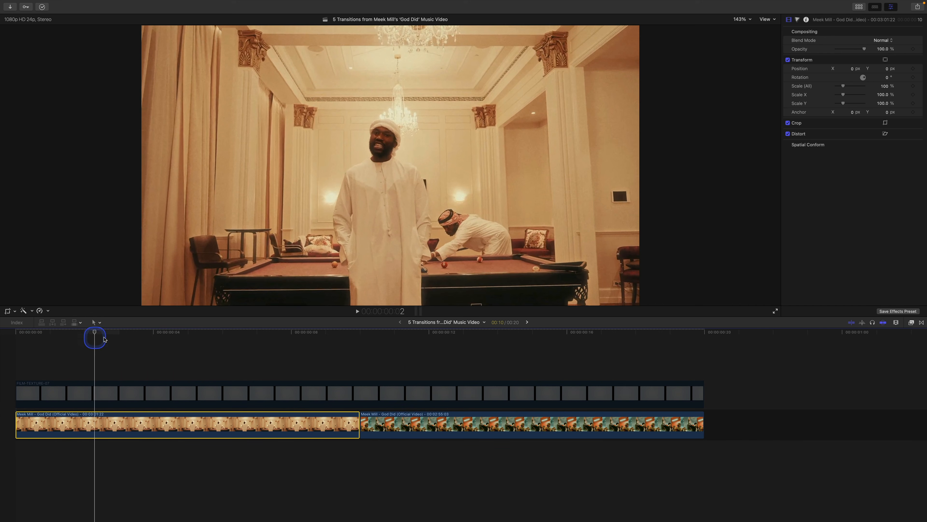
left_click(911, 323)
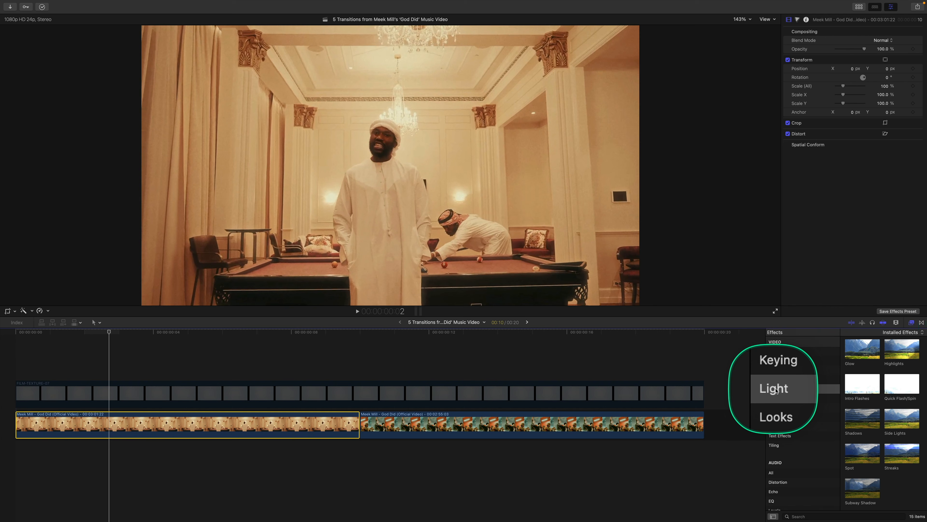
scroll(865, 384, "up", 3)
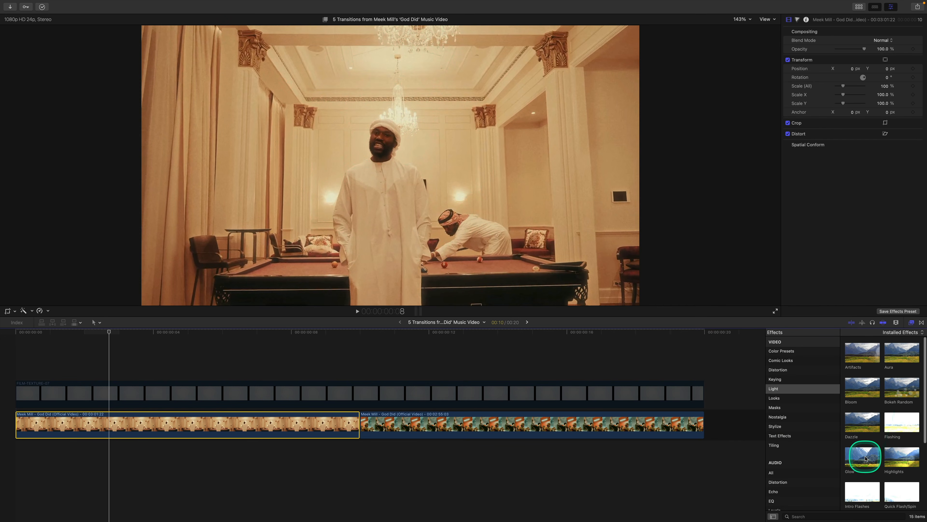
left_click_drag(862, 457, 222, 422)
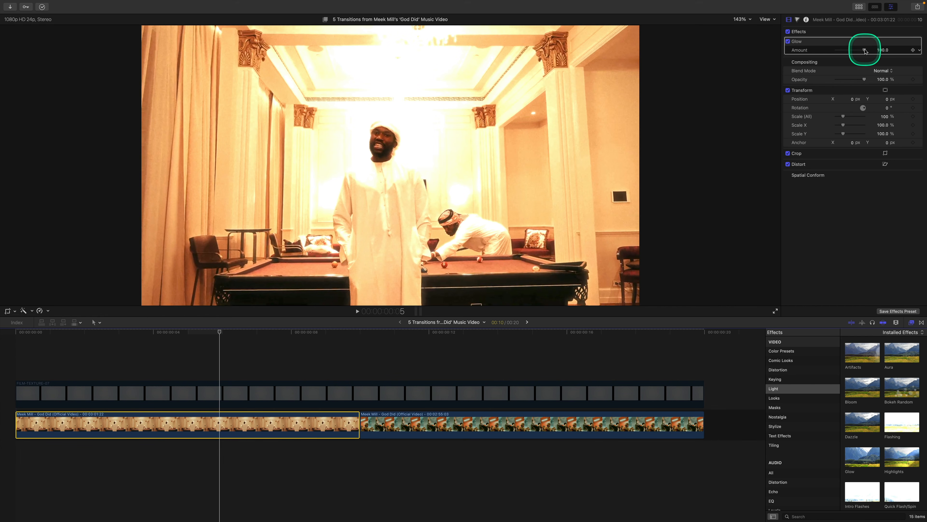
mouse_move(864, 50)
left_mouse_down()
mouse_move(838, 50)
mouse_move(846, 50)
left_mouse_up()
left_click(788, 42)
left_click(788, 41)
left_click(788, 41)
left_click(788, 41)
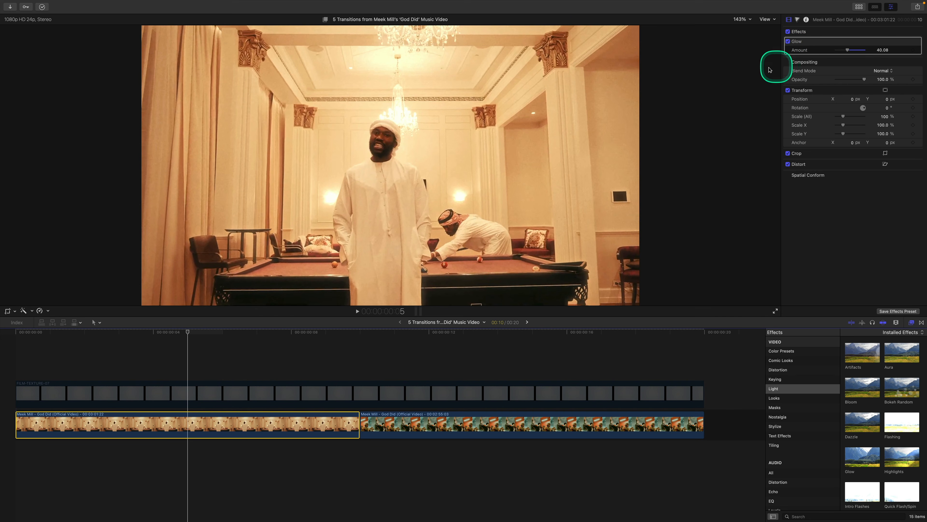
Add the Spot light effect to the first clip with amount 15.95, feather 85.78, contrast 66.44 and radius 477.9, and compare before and after
scroll(884, 383, "down", 5)
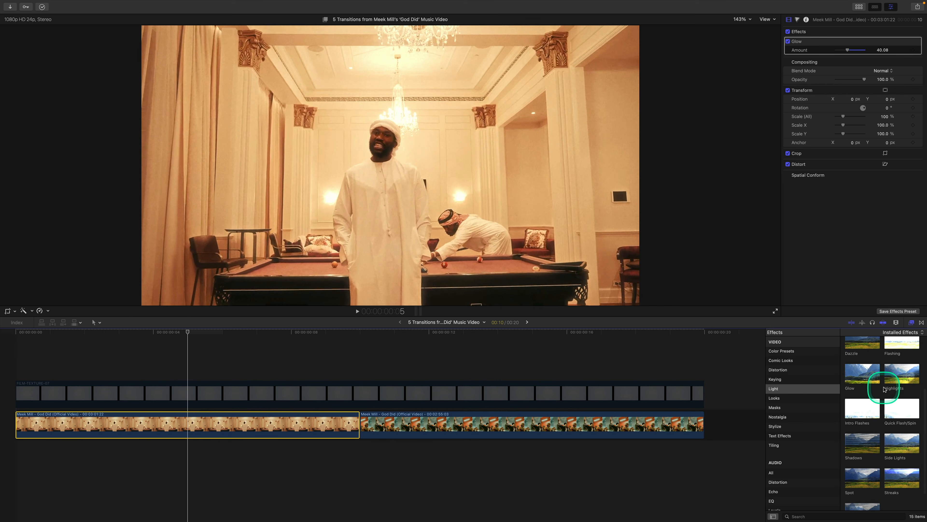
scroll(885, 389, "down", 2)
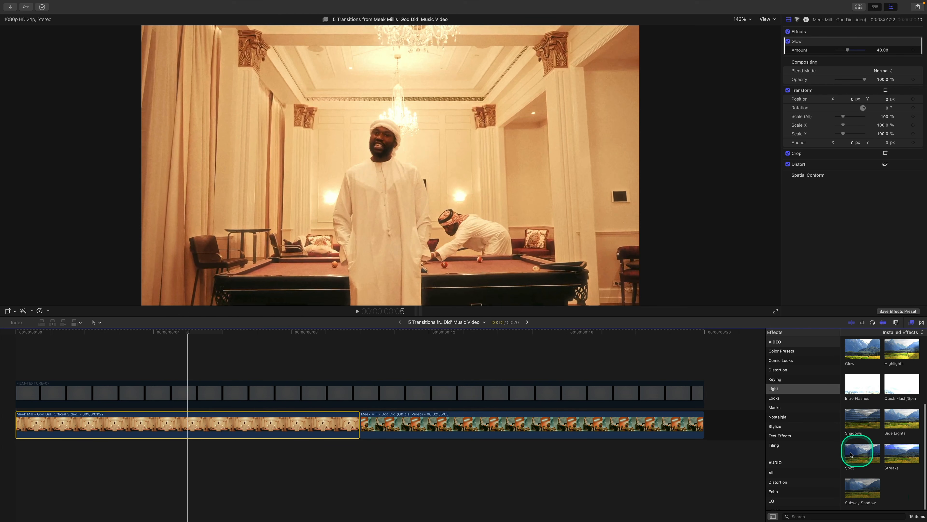
left_click_drag(851, 454, 247, 430)
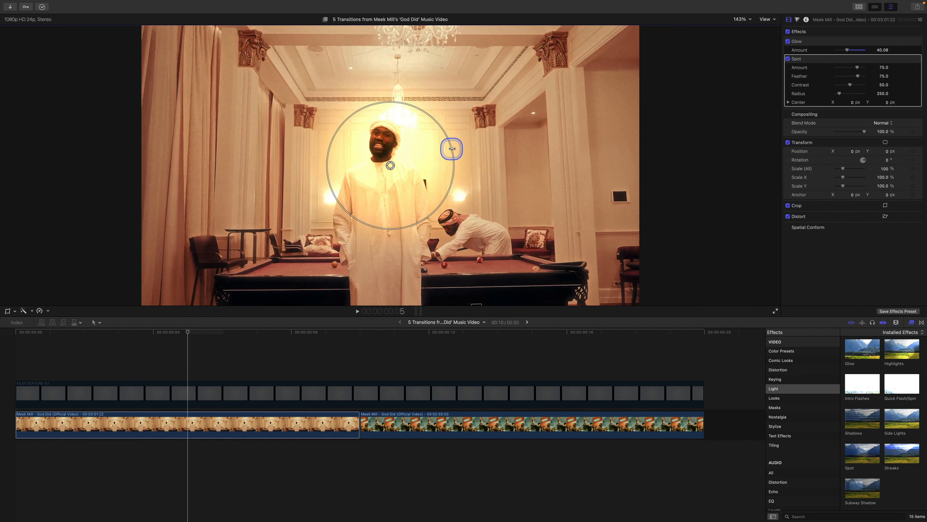
left_click_drag(451, 147, 471, 143)
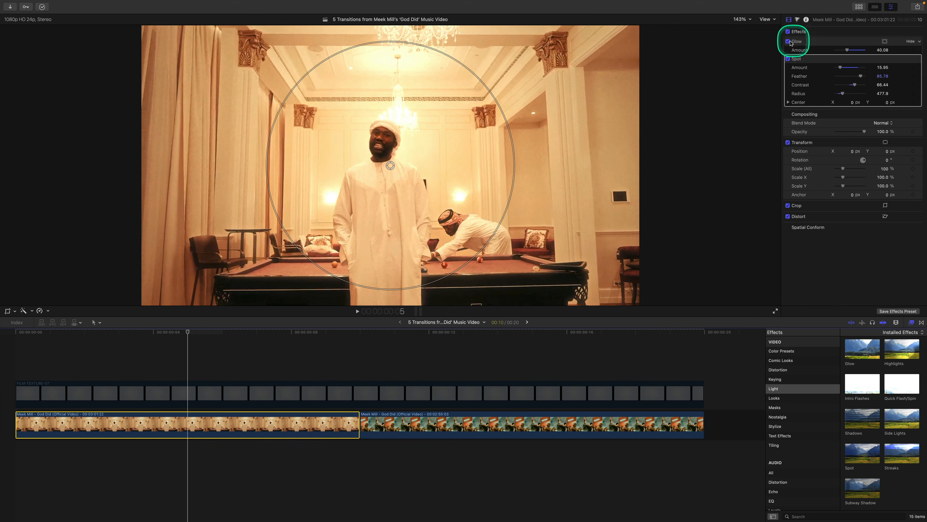
left_click(788, 32)
left_click(788, 32)
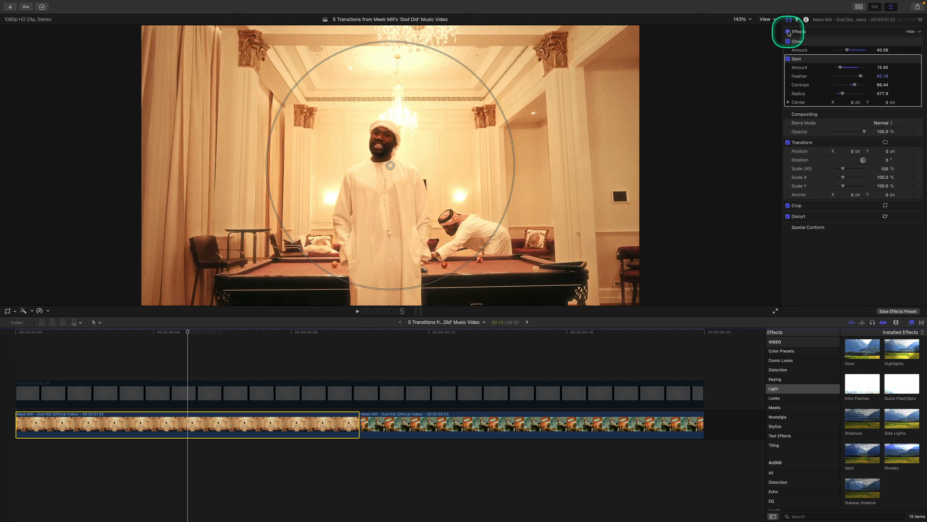
Cool the first clip's highlights with a Color Board at 239° and 65%, plus a Color Wheels correction shifting the highlights toward blue
left_click(799, 20)
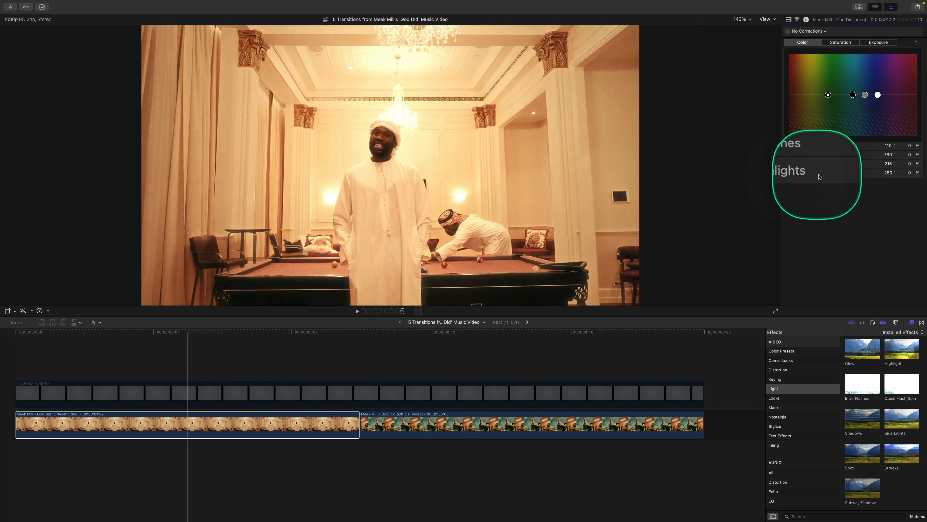
left_click_drag(878, 95, 874, 68)
left_click(813, 32)
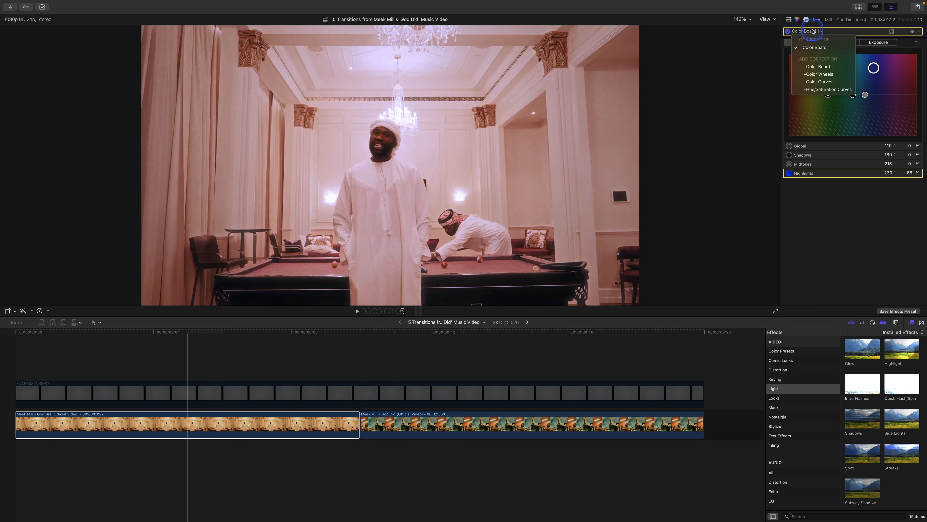
left_click(815, 75)
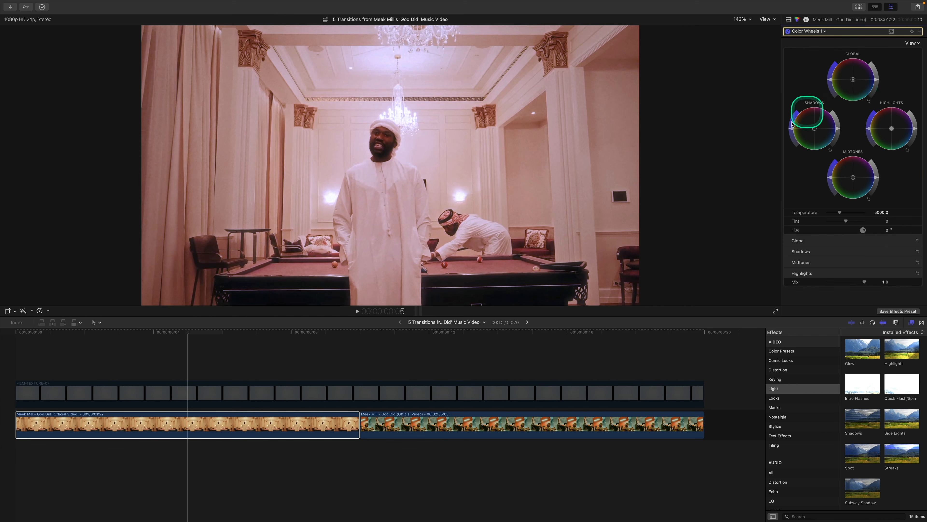
left_click_drag(892, 128, 889, 151)
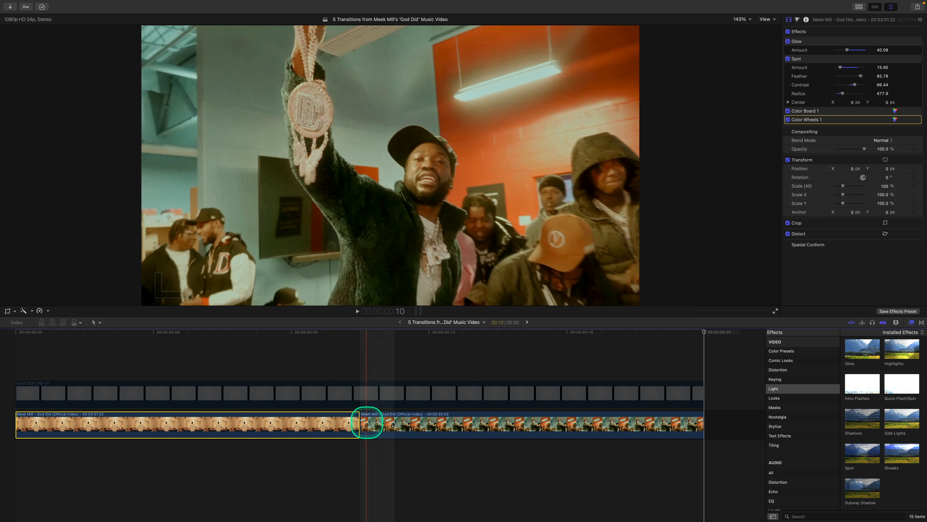
Paste the first clip's Glow, Spot, Color Board 1 and Color Wheels 1 effects onto the second clip
left_click(402, 424)
key("shift+super+v")
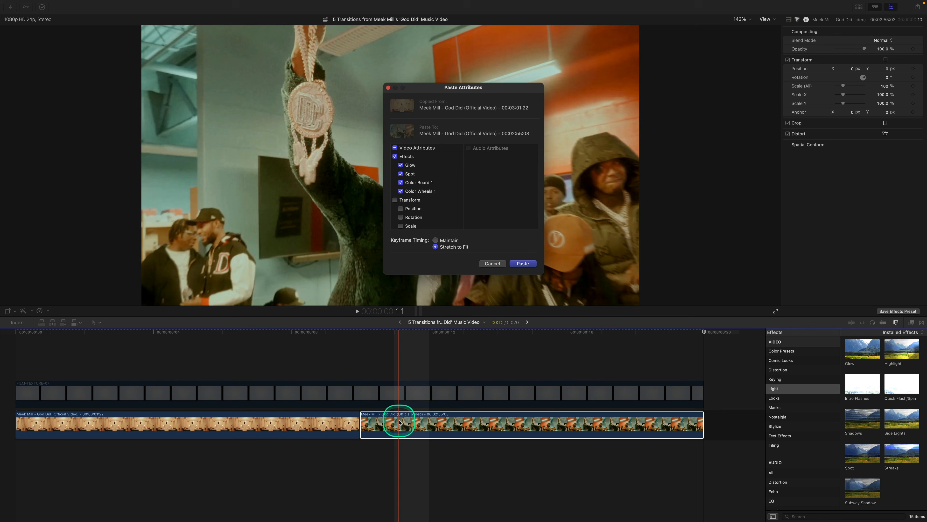
left_click(524, 264)
left_click(435, 333)
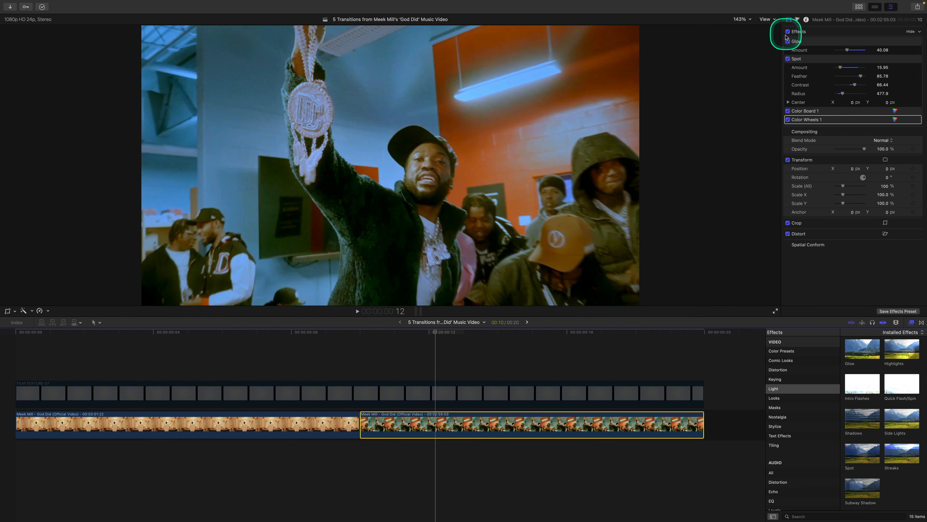
Apply a Ken Burns crop with the default zoom-in framing to the first clip and play it back from the start
left_click(189, 422)
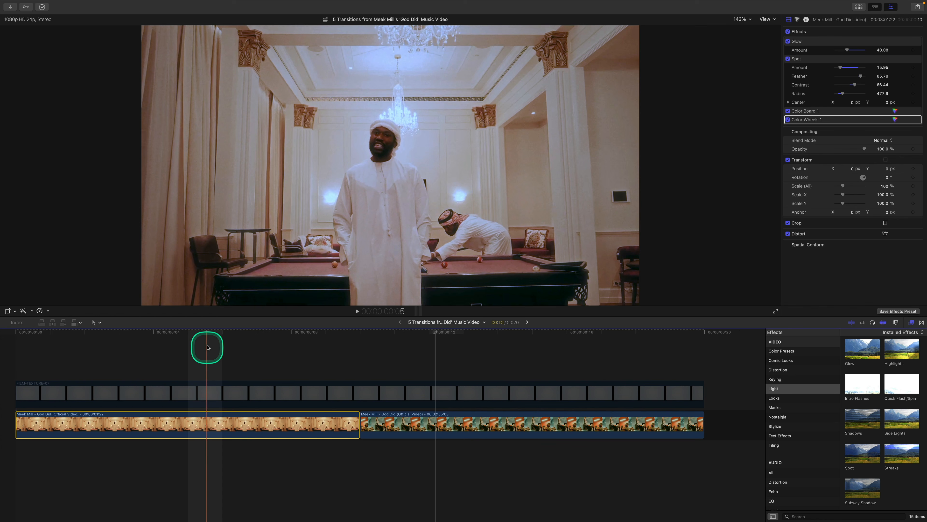
left_click_drag(204, 333, 15, 340)
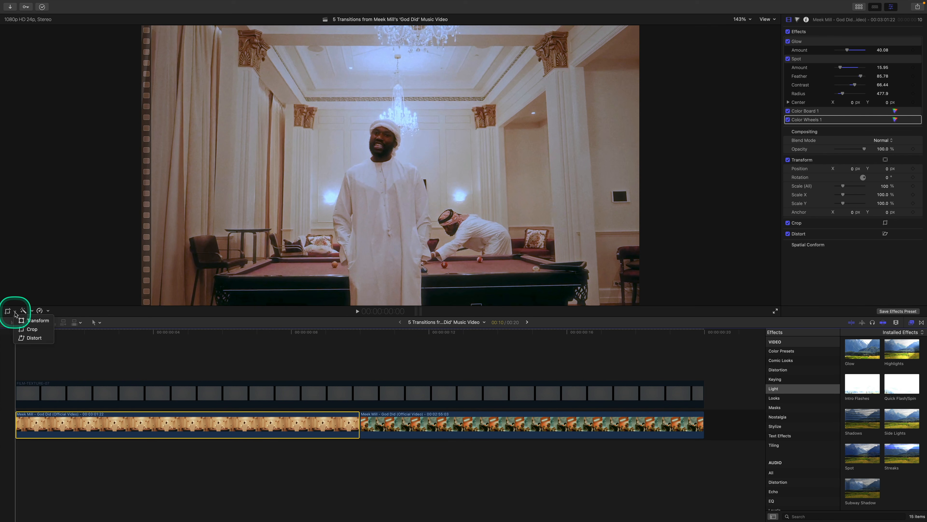
left_click(15, 312)
left_click(28, 330)
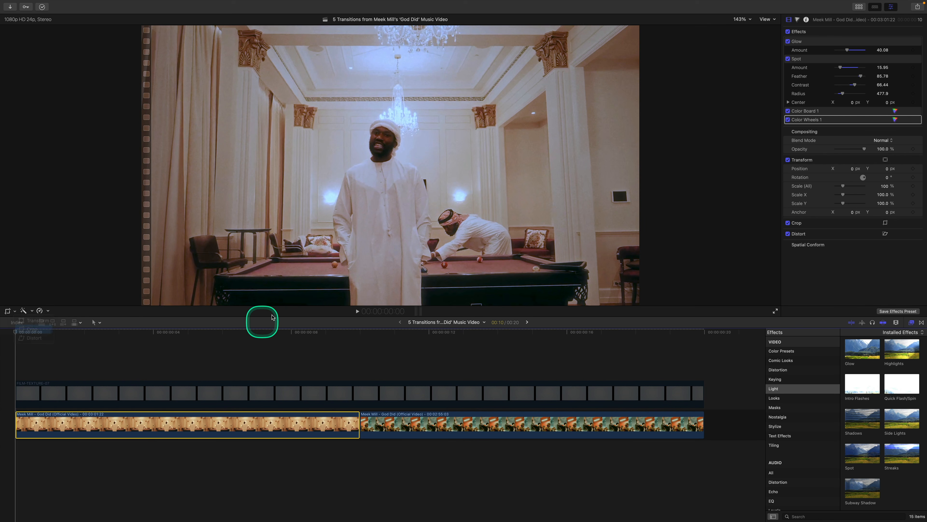
left_click(406, 297)
left_click(748, 34)
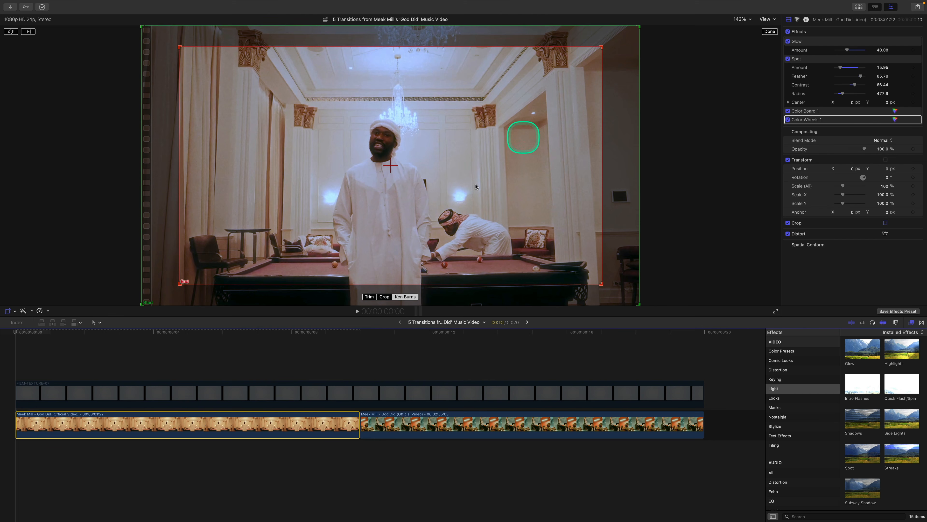
left_click(769, 31)
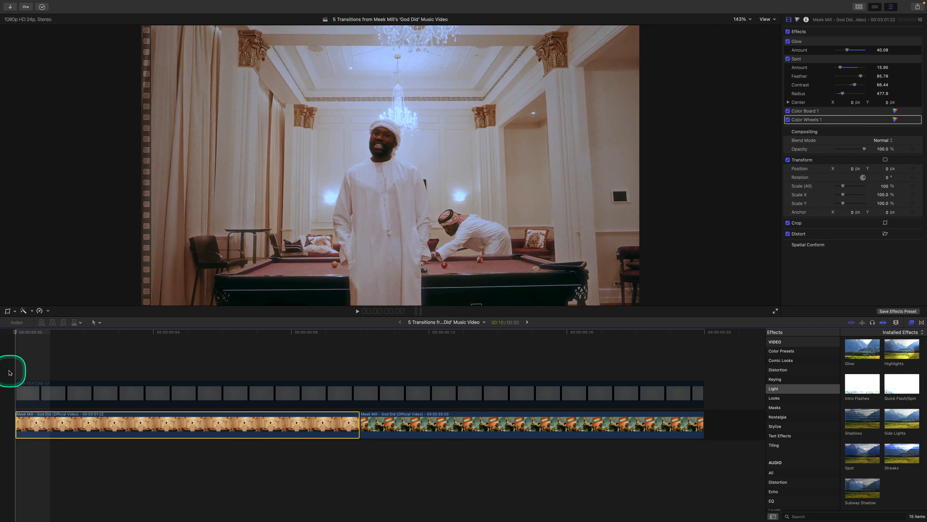
key("space")
key("space")
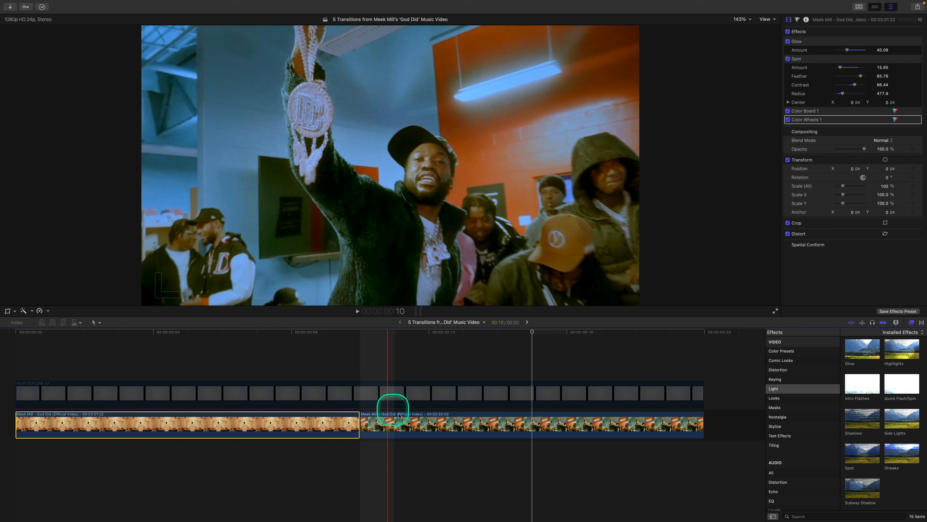
Apply the same Ken Burns crop to the second clip and play back both clips from the start
left_click(403, 420)
left_click(392, 332)
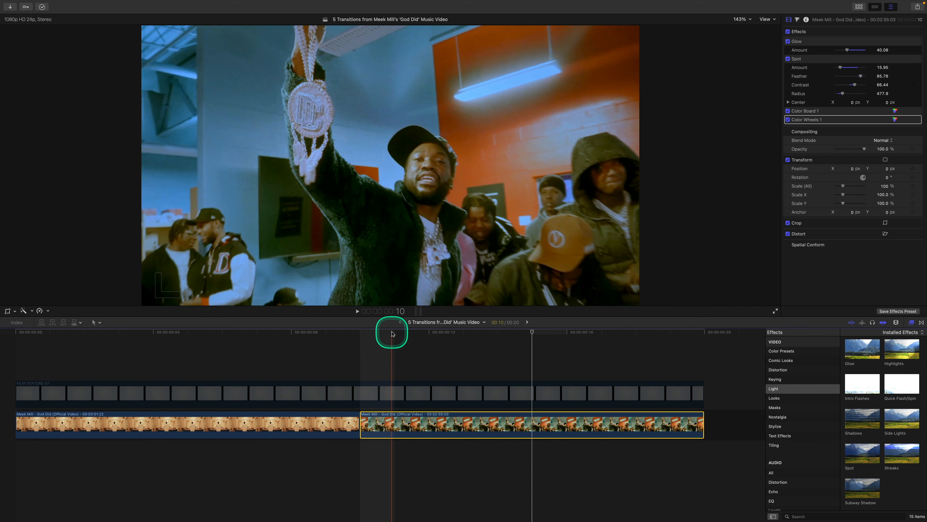
left_click(8, 312)
left_click(408, 297)
left_click(770, 32)
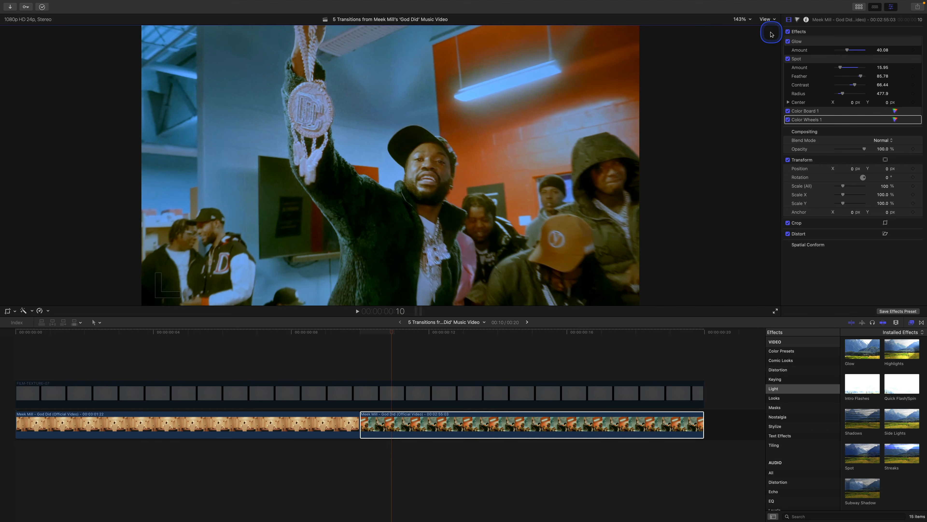
key("space")
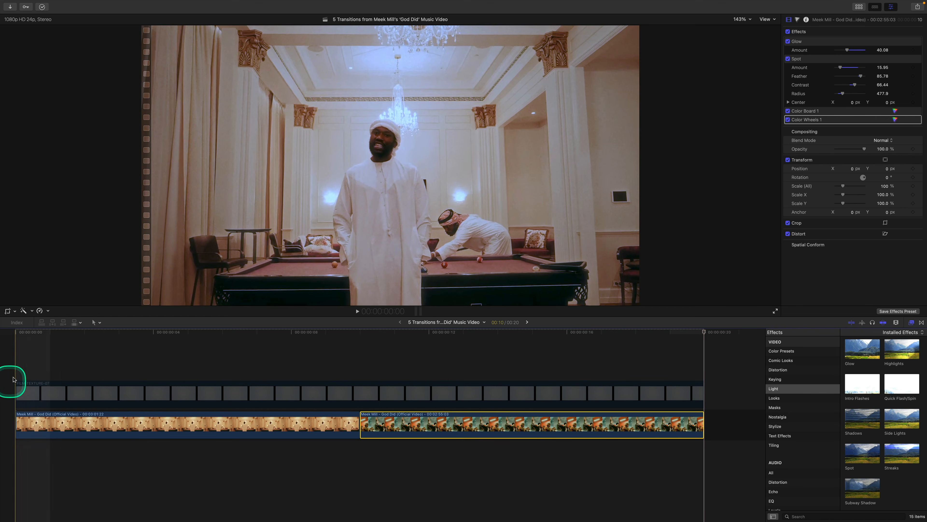
key("space")
Try placing another copy of FILM-TEXTURE-07 from the browser above the existing overlay at the timeline start, and undo the addition
left_click(108, 392)
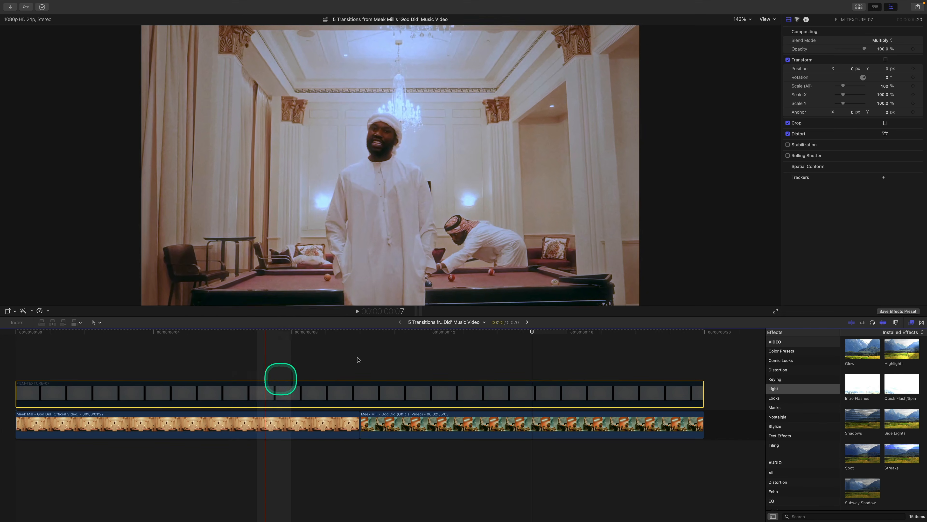
left_click(911, 325)
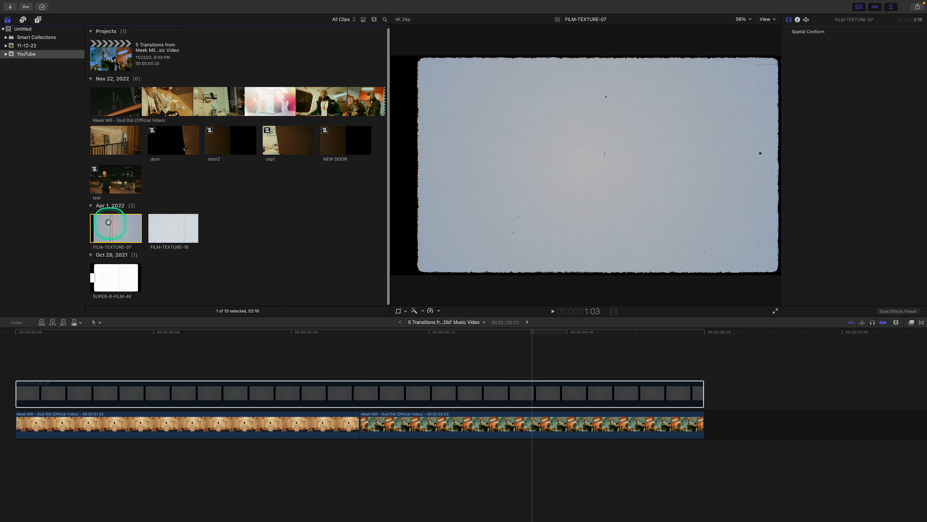
left_click_drag(101, 273, 69, 332)
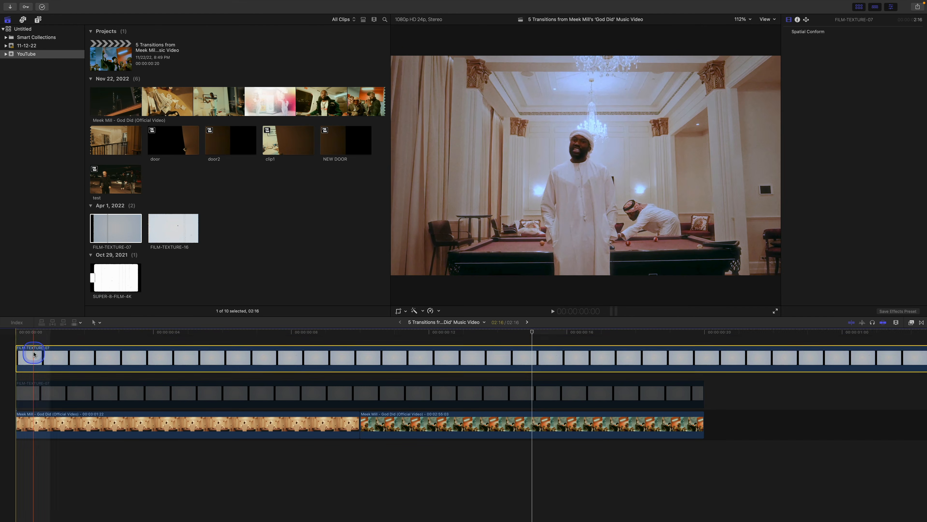
left_click(137, 361)
key("super+z")
Enable the FILM-TEXTURE-07 overlay, switch its blend mode to Normal and back to Multiply, and play the result from the start
left_click(359, 332)
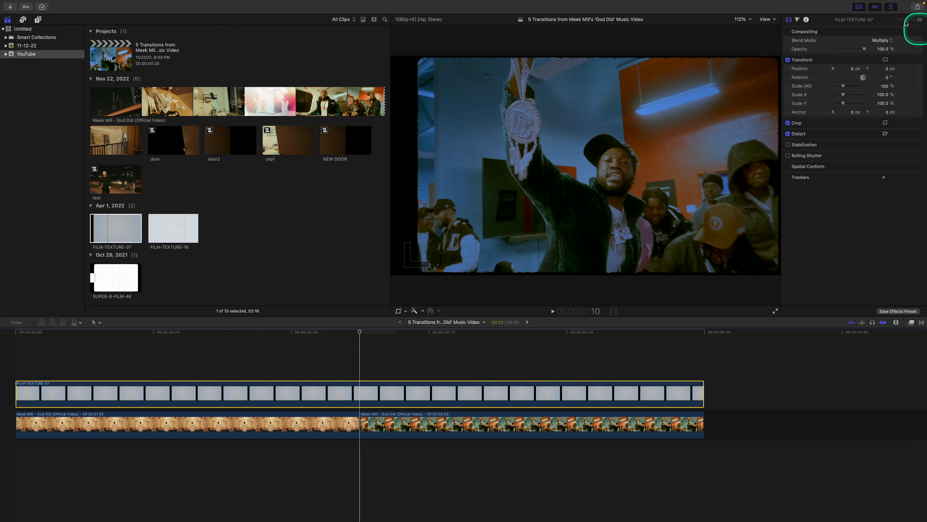
left_click(882, 41)
left_click(880, 14)
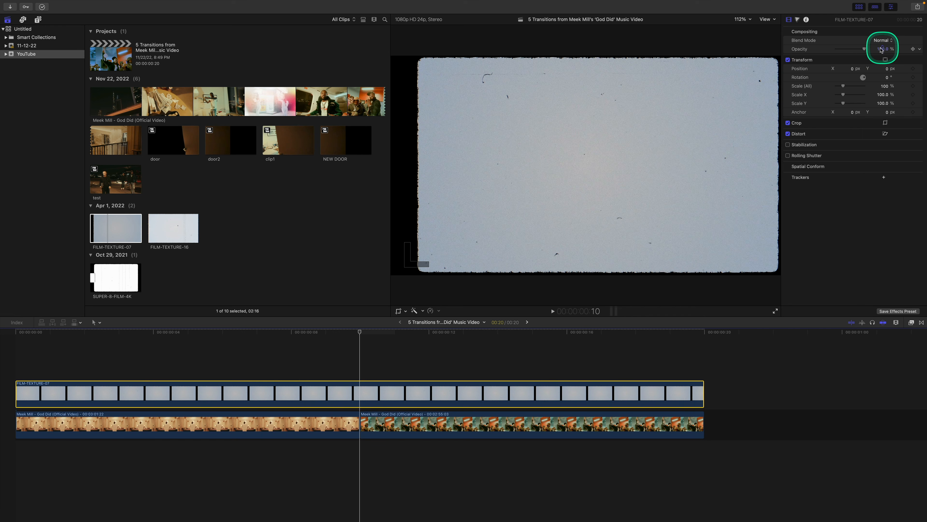
left_click(882, 41)
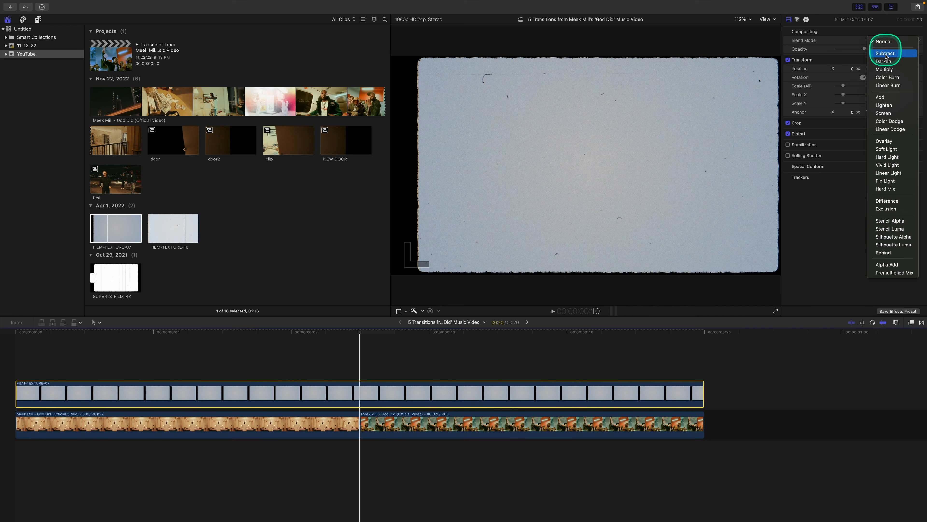
left_click(886, 69)
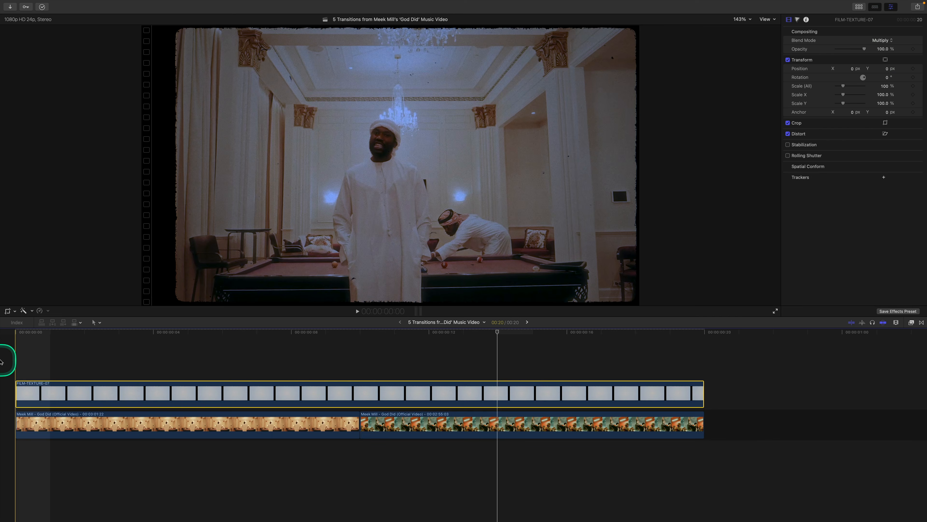
key("space")
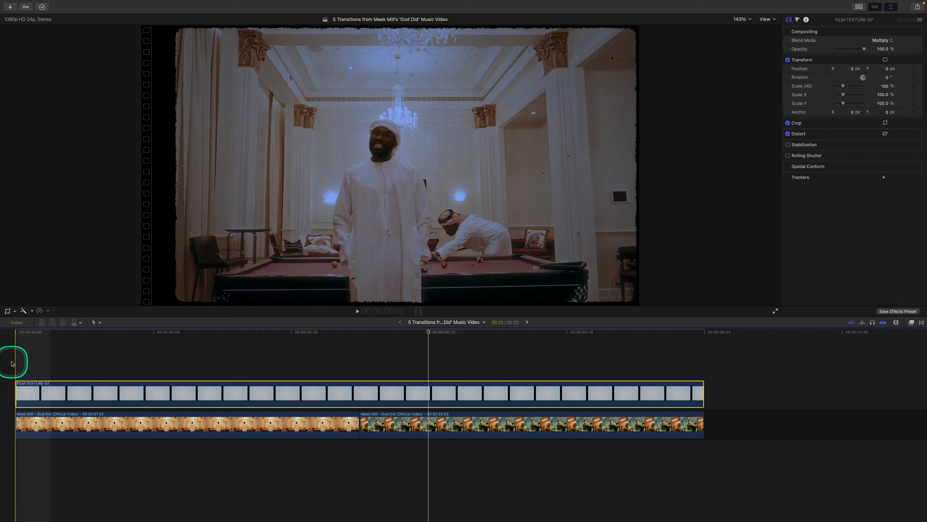
Play back the textured sequence, and review the chandelier and red hallway clips around their cut
key("space")
key("space")
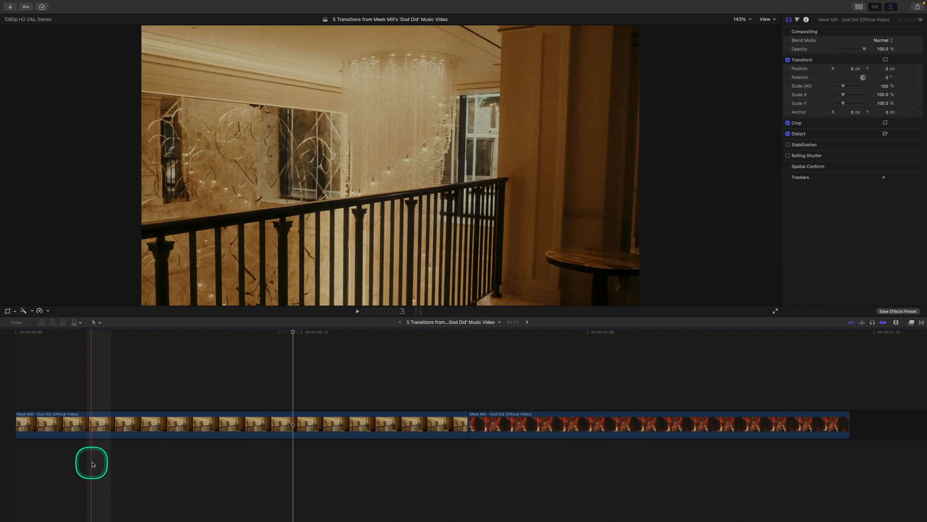
left_click(100, 334)
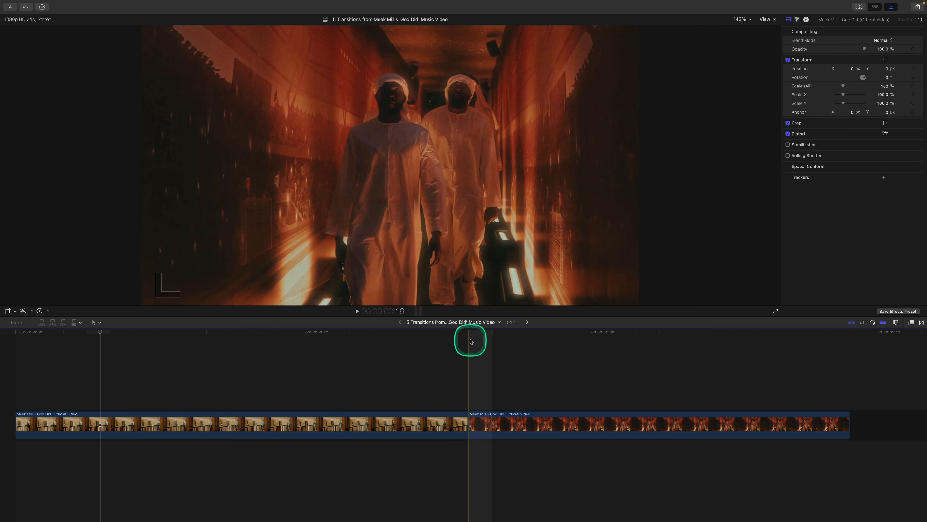
left_click_drag(469, 336, 293, 339)
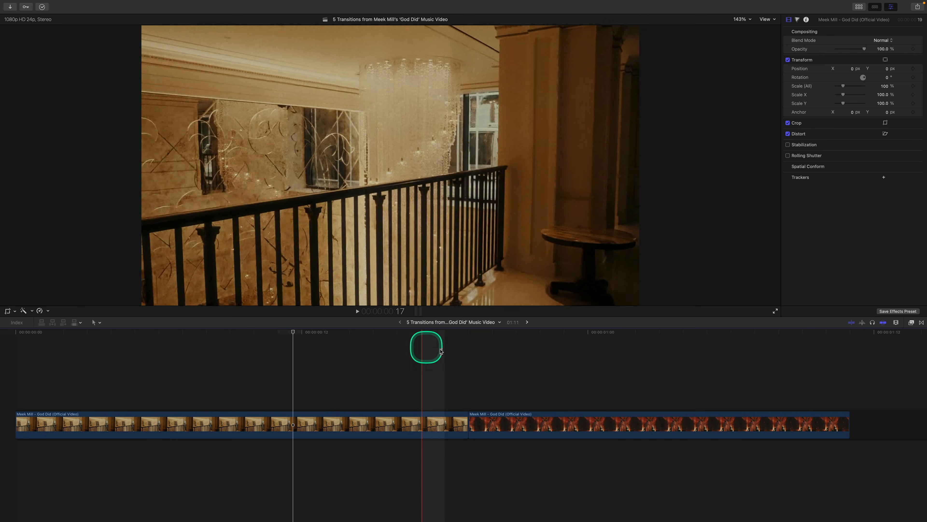
left_click_drag(466, 336, 392, 336)
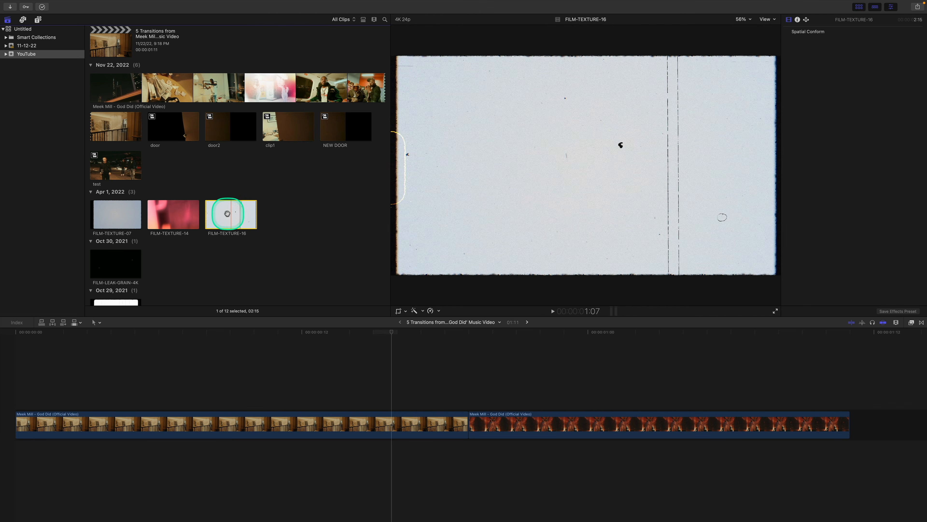
Place FILM-TEXTURE-14 above the two clips near the timeline start and play back the overlay
left_click(172, 210)
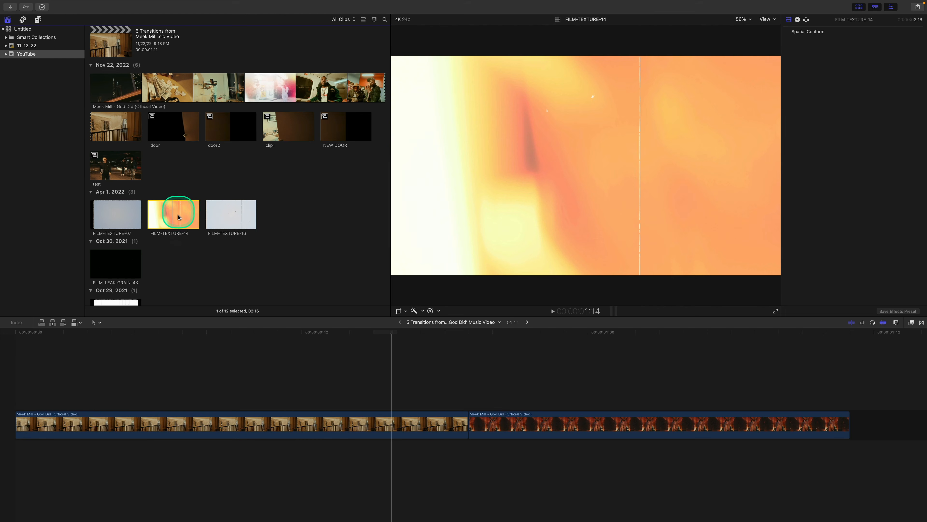
left_click_drag(172, 210, 56, 375)
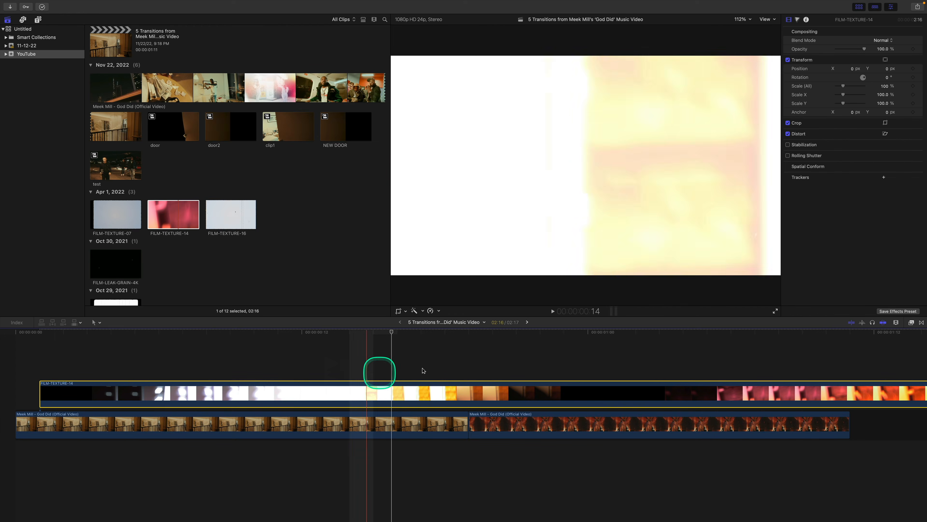
left_click(860, 7)
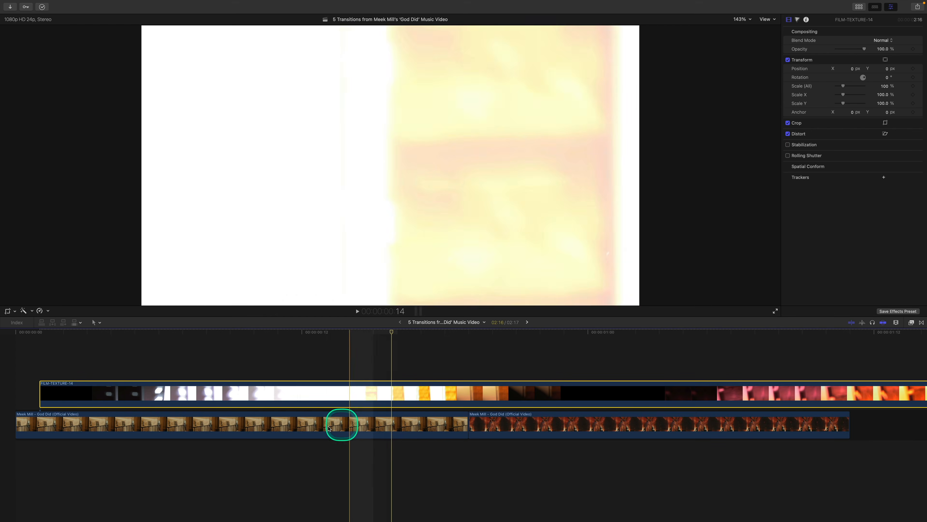
key("shift+z")
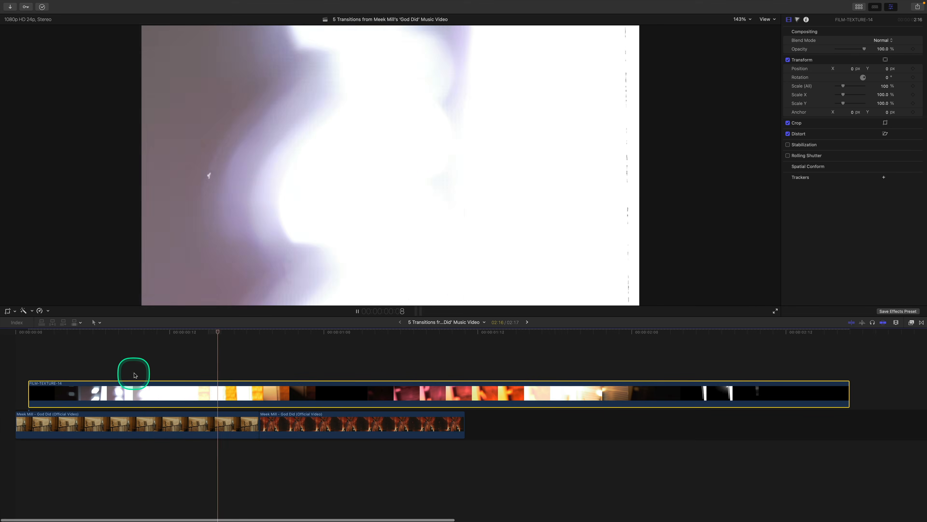
key("space")
key("space")
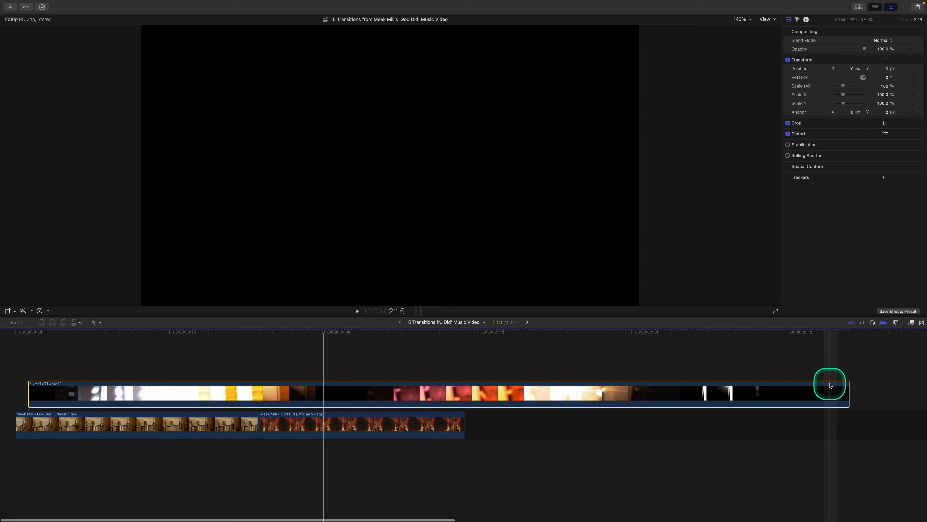
Speed up the FILM-TEXTURE-14 overlay to a 23-frame duration and position it across the cut between the two clips
key("super+r")
left_click_drag(846, 376, 354, 387)
left_click(221, 333)
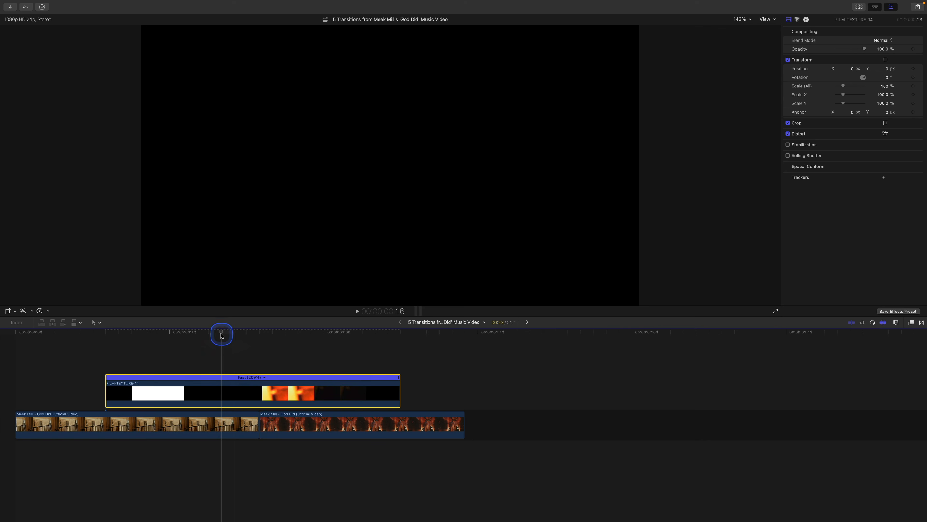
Set the FILM-TEXTURE-14 overlay's blend mode to Screen and play the transition from near the start
left_click_drag(221, 333, 244, 333)
left_click(503, 233)
left_click(885, 41)
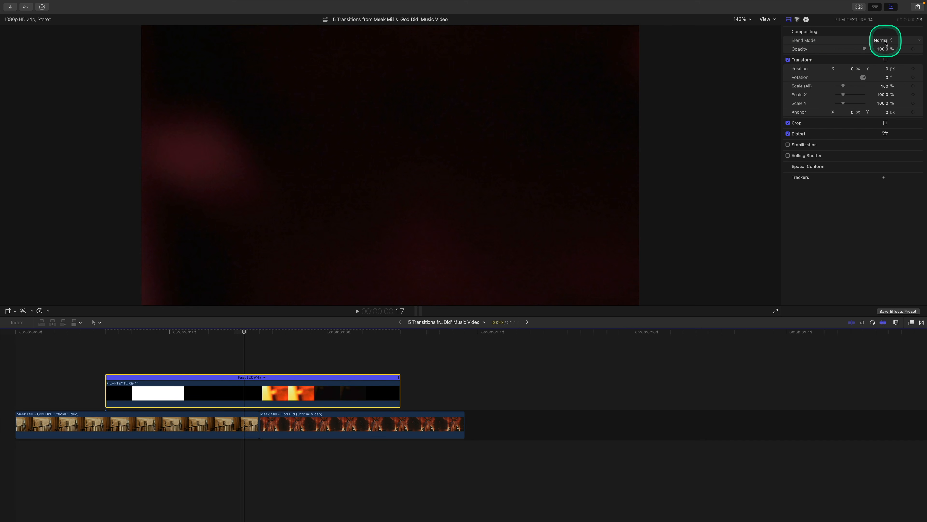
left_click(898, 114)
key("Left")
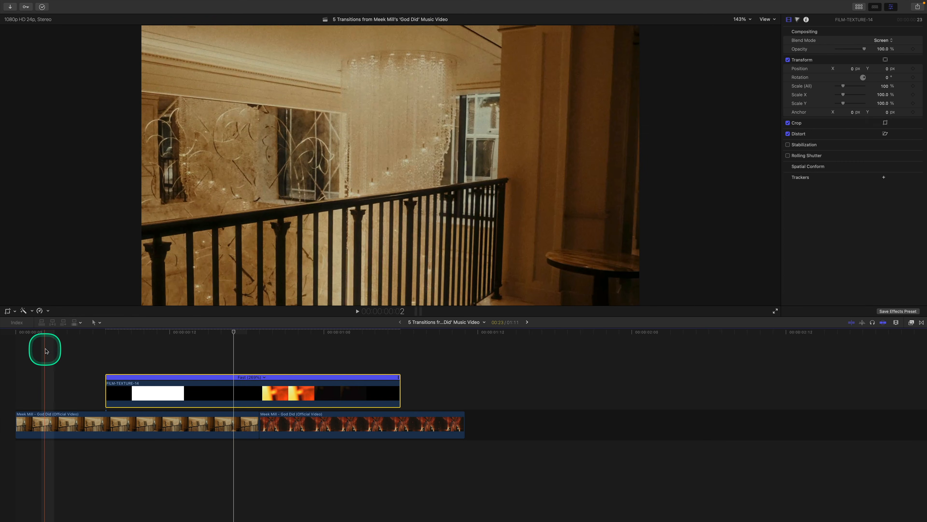
key("space")
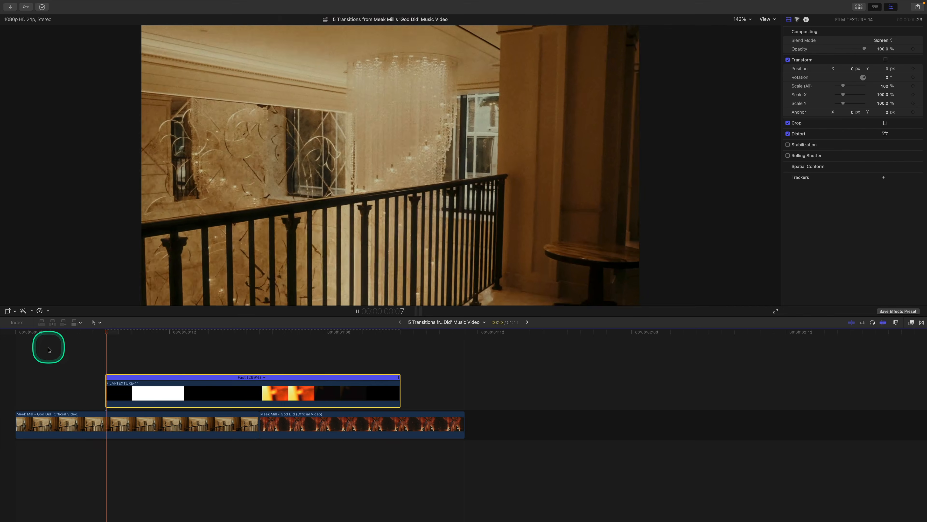